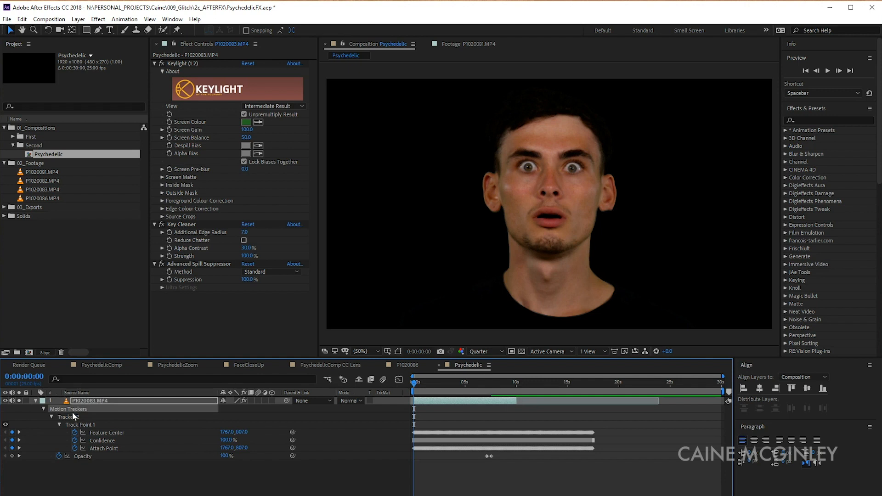
Delete the motion trackers and the opacity keyframes from the P1020083.MP4 layer.
key(Delete)
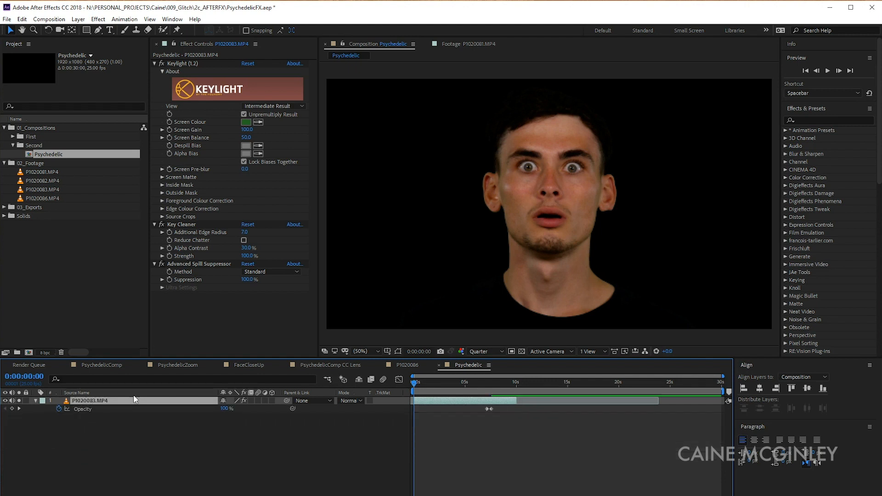
drag(529, 431, 478, 409)
key(Delete)
click(96, 401)
key(t)
key(e)
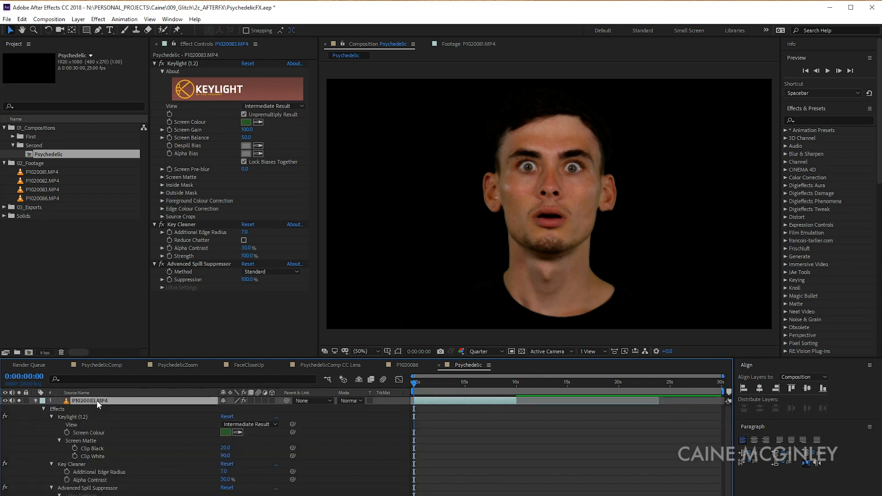
key(e)
key(space)
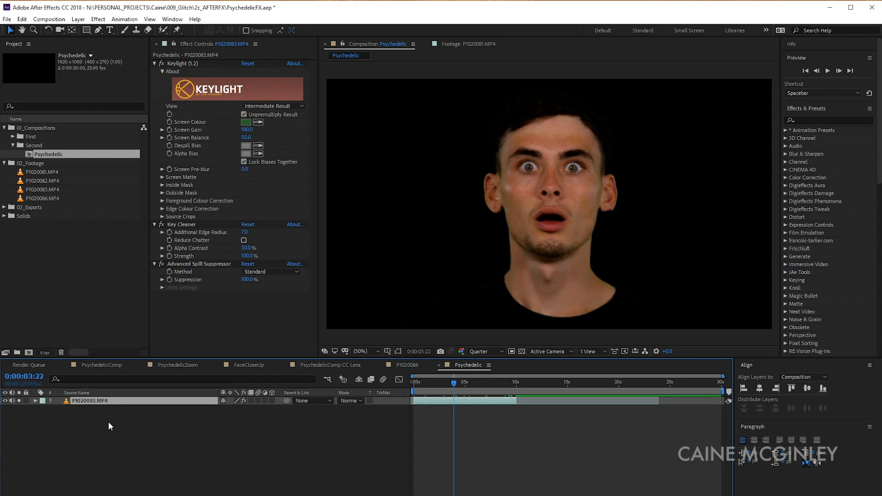
click(109, 421)
Create a new composition from the P1020082.MP4 footage and apply the CC Kaleida effect to its layer.
click(51, 180)
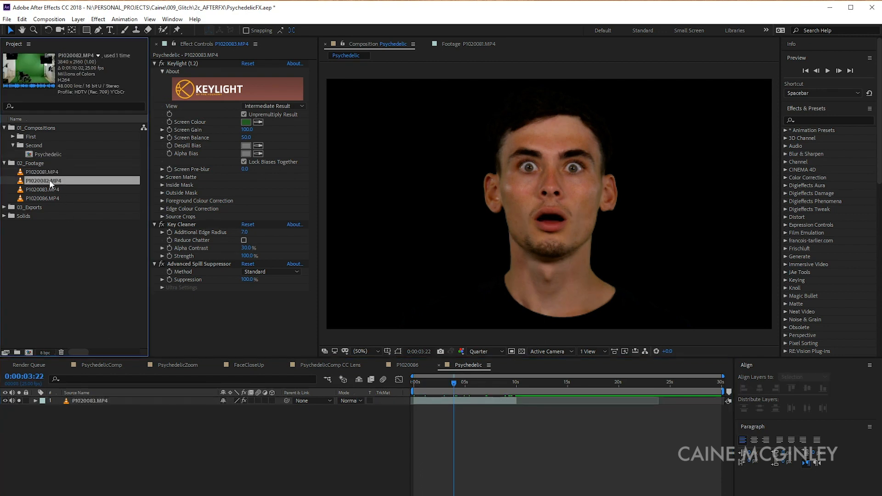
drag(48, 180, 29, 350)
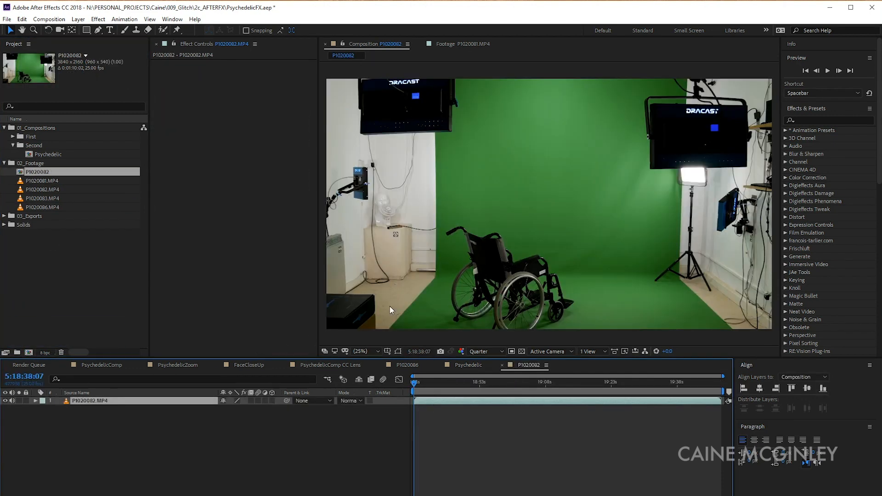
click(830, 120)
text(kal)
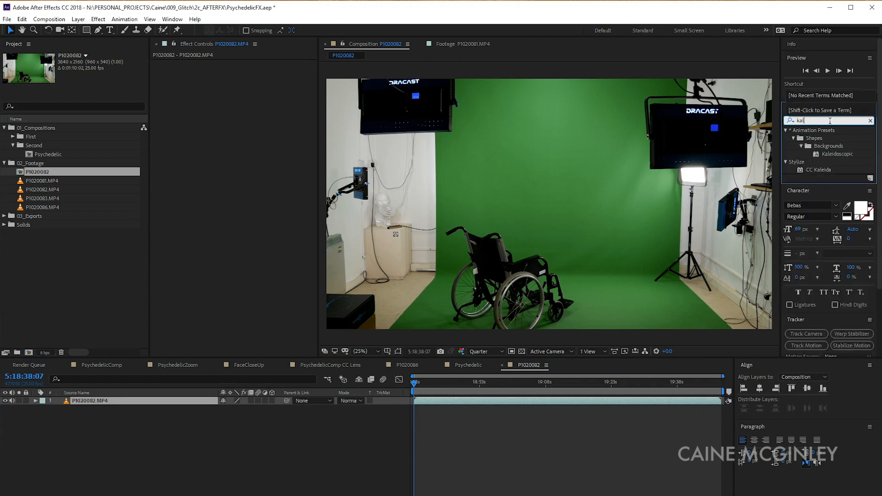
drag(821, 173, 525, 189)
Set CC Kaleida to Starlish mirroring, a rotation of 137° and a size of 30.
click(266, 89)
click(271, 179)
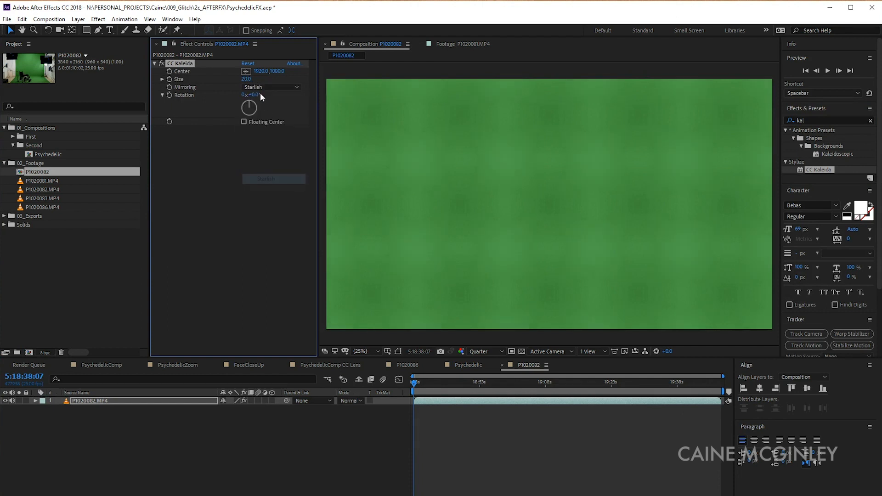
drag(260, 94, 269, 139)
click(247, 79)
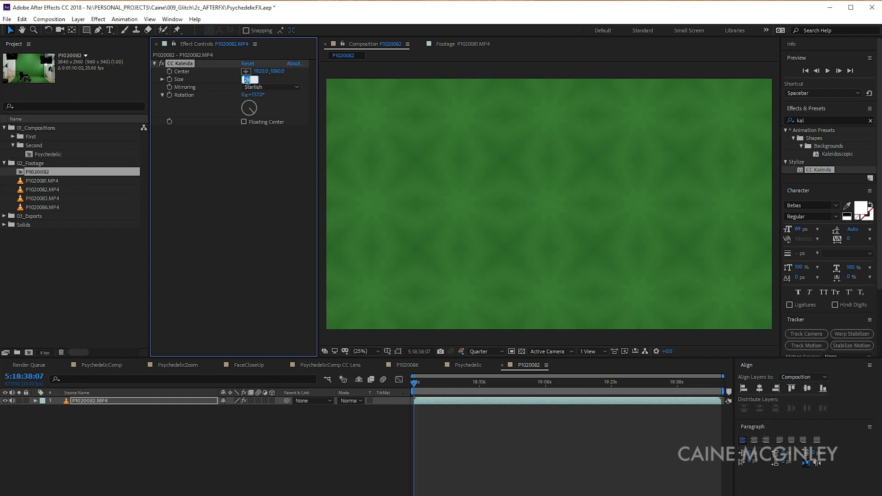
key(Return)
drag(426, 385, 525, 390)
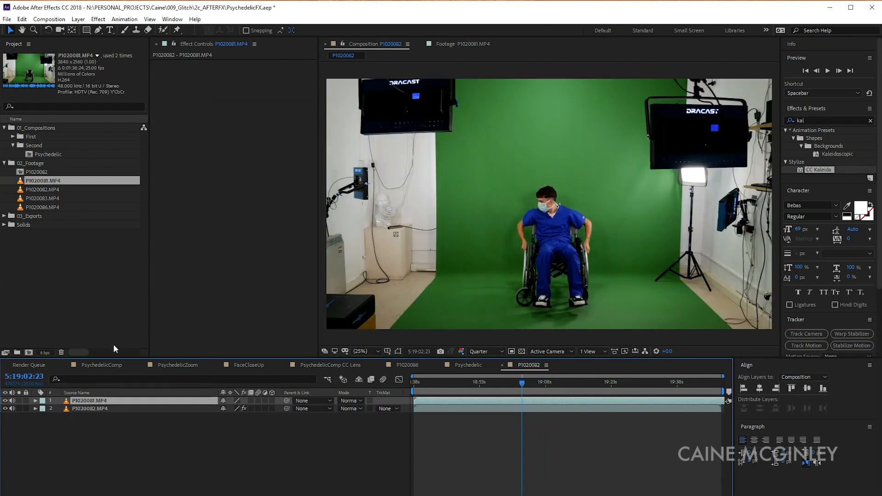
Copy the CC Kaleida effect from the P1020082.MP4 layer to the P1020081.MP4 layer and hide the P1020082.MP4 layer.
click(81, 414)
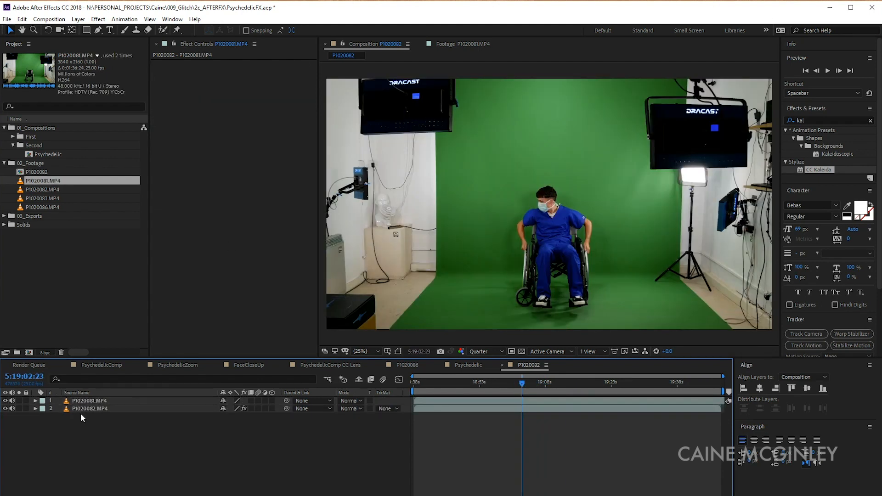
click(85, 409)
click(186, 64)
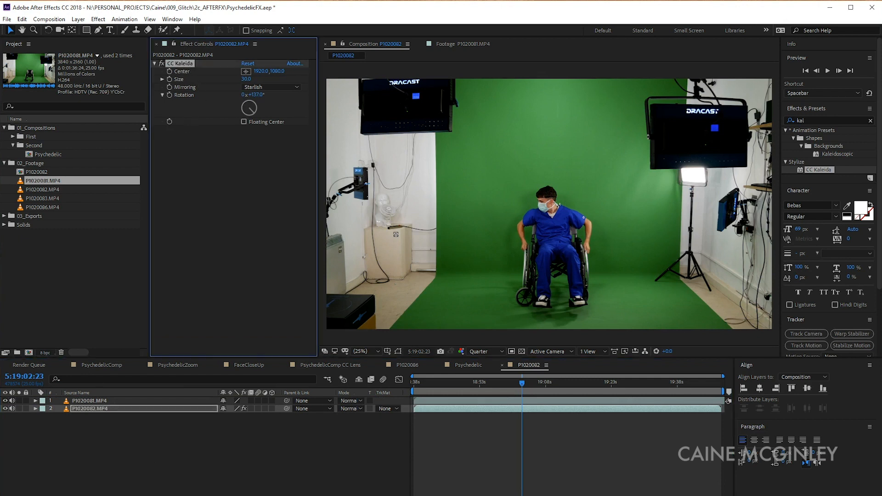
click(84, 398)
key(ctrl+v)
click(90, 406)
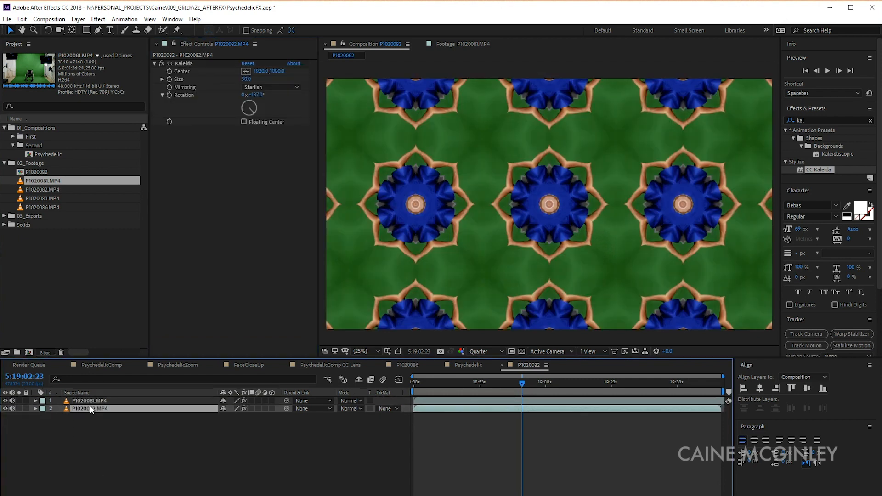
click(6, 408)
drag(517, 382, 481, 382)
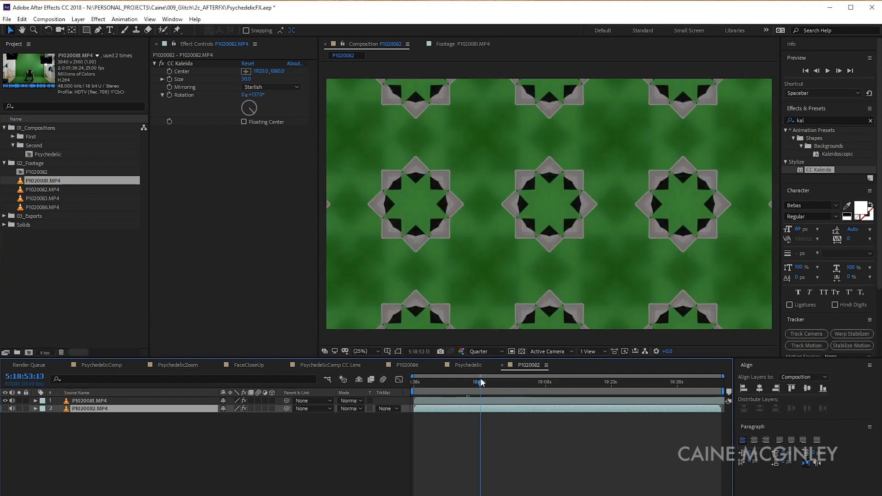
Apply the Colorama effect to the P1020081.MP4 layer and expand its Input Phase and Output Cycle settings.
text(col)
text(orama)
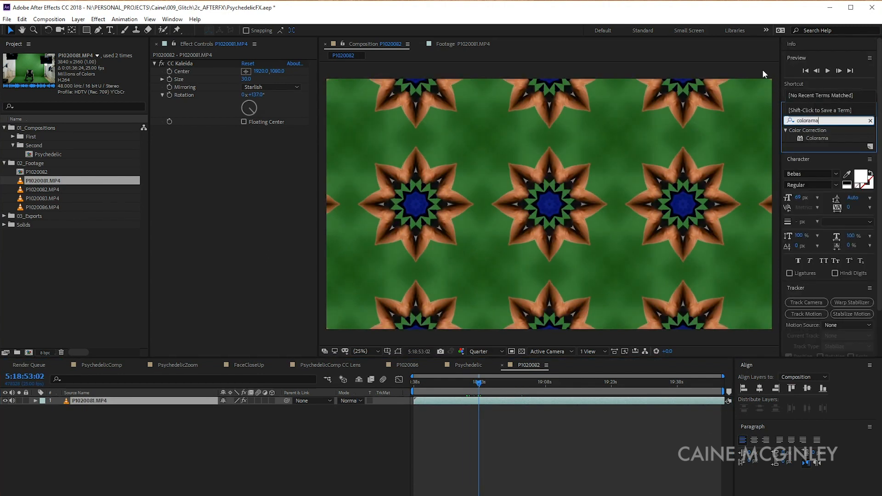
drag(813, 139, 547, 171)
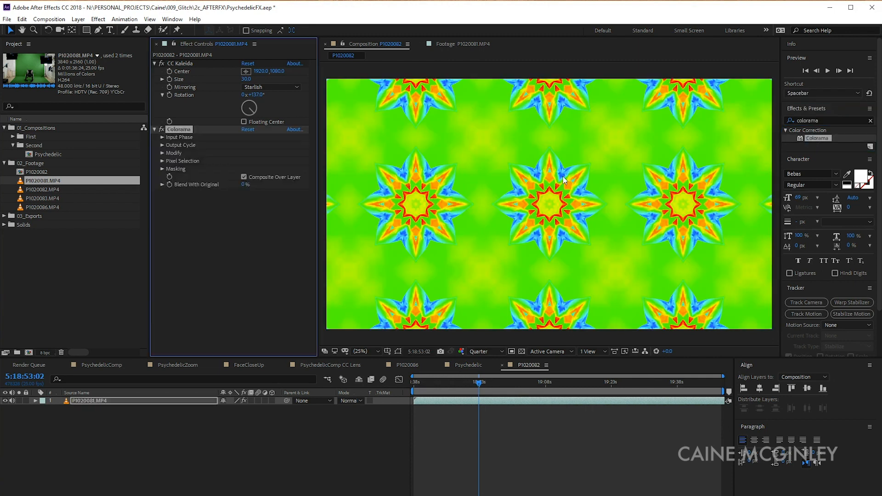
click(162, 137)
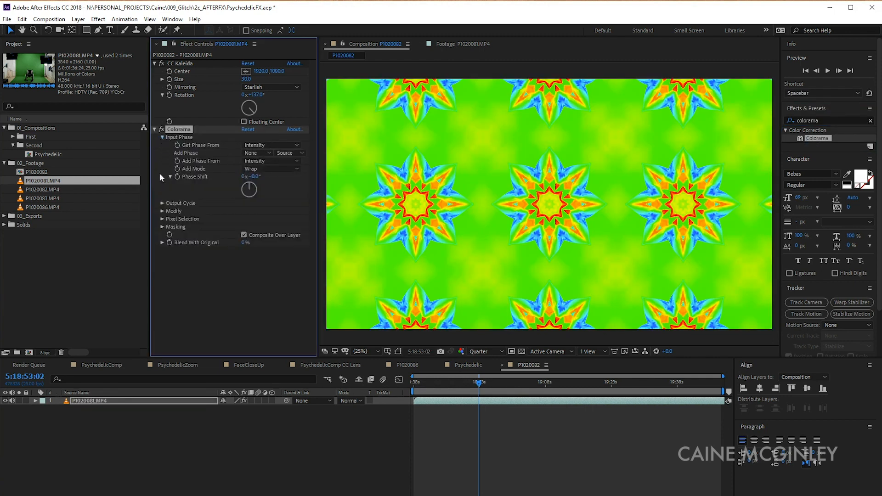
click(162, 203)
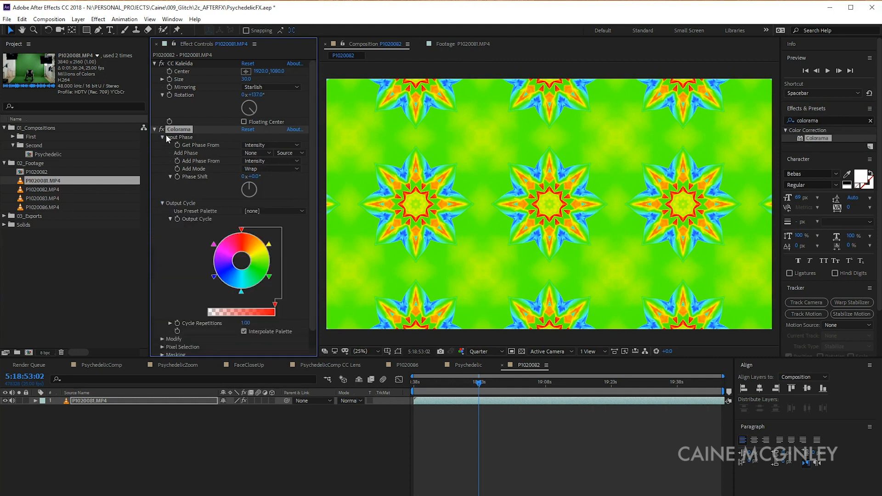
scroll(188, 236, down, 1)
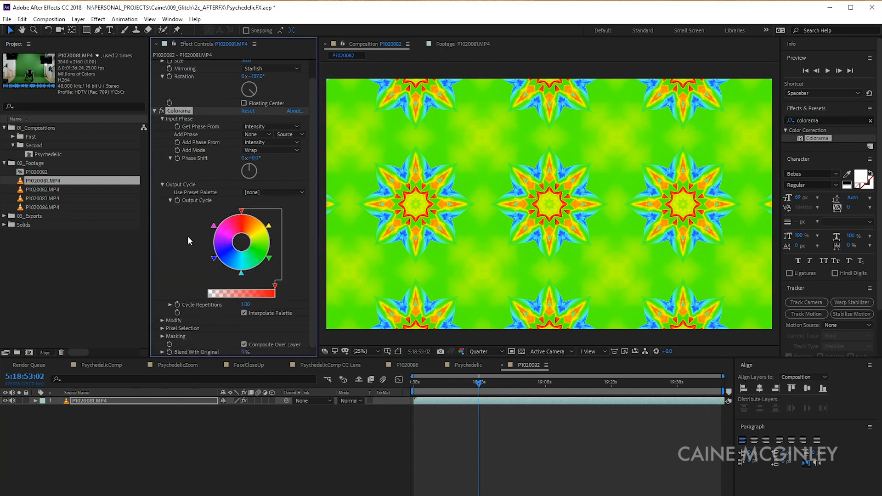
Try the Hue Cycle, Ramp Red, RGB, Saturation Ramp, Ramp Blue and Negative preset palettes in Colorama's output cycle.
click(266, 192)
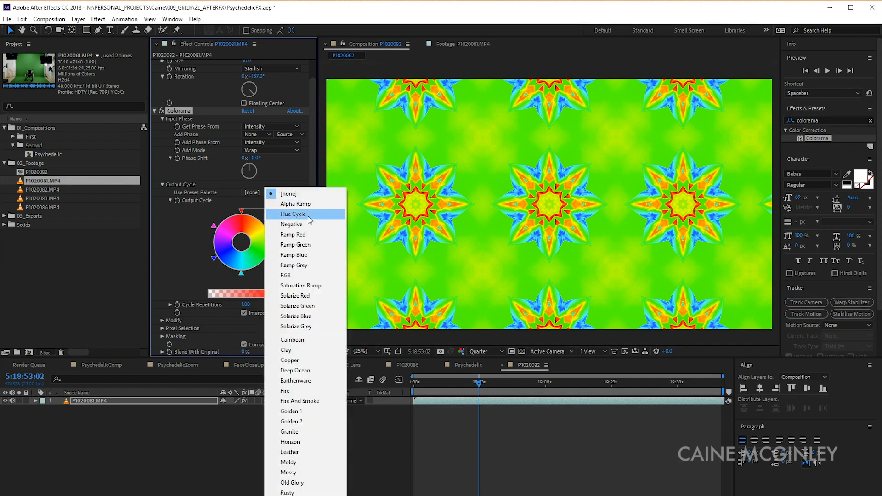
click(307, 215)
click(269, 192)
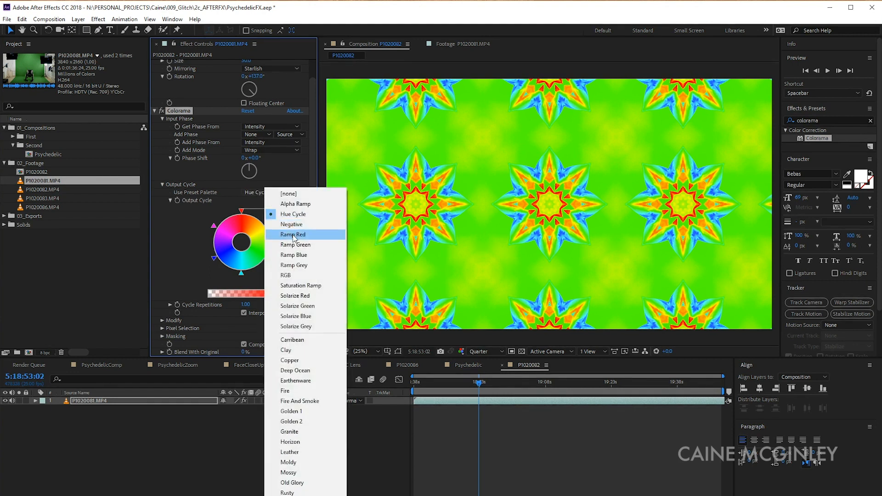
click(288, 226)
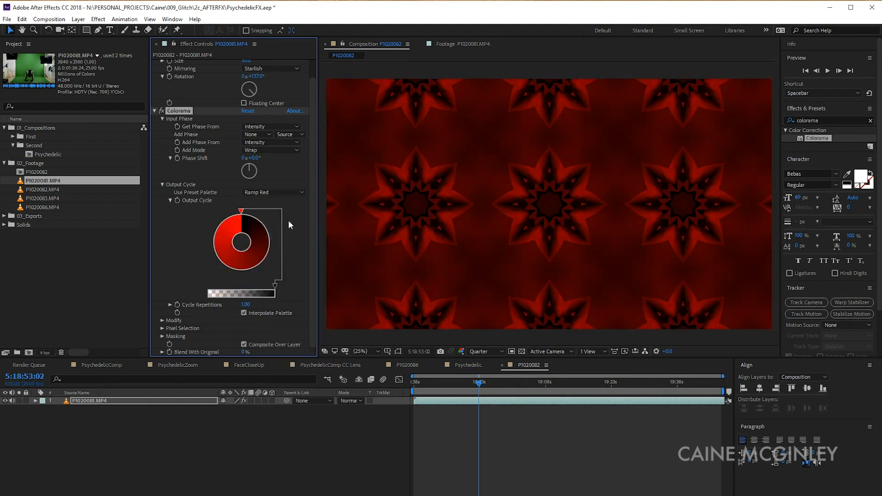
click(274, 193)
click(291, 276)
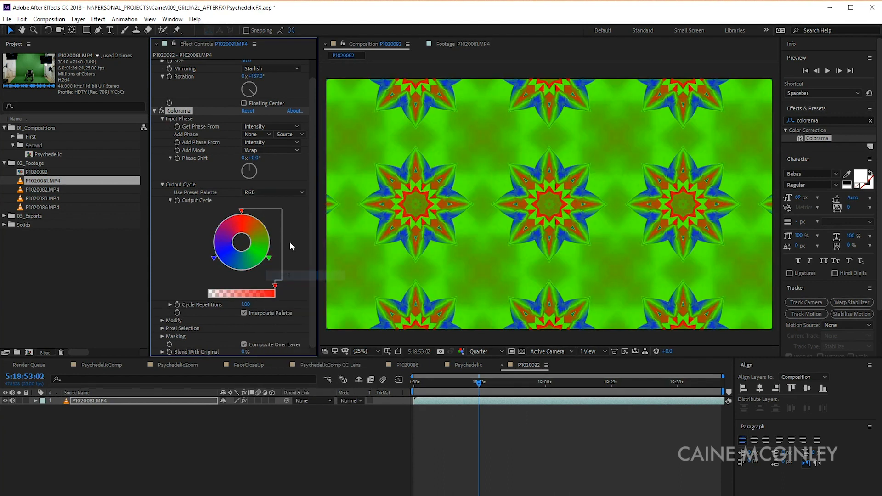
click(280, 194)
click(294, 285)
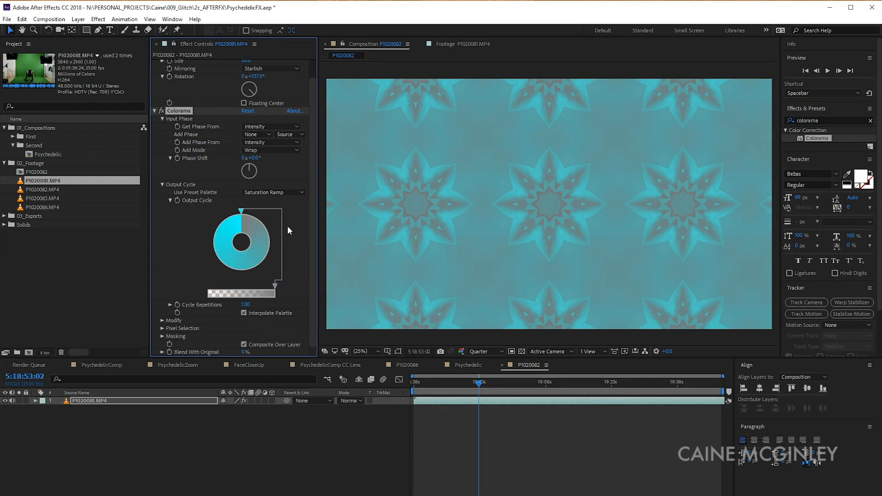
click(280, 192)
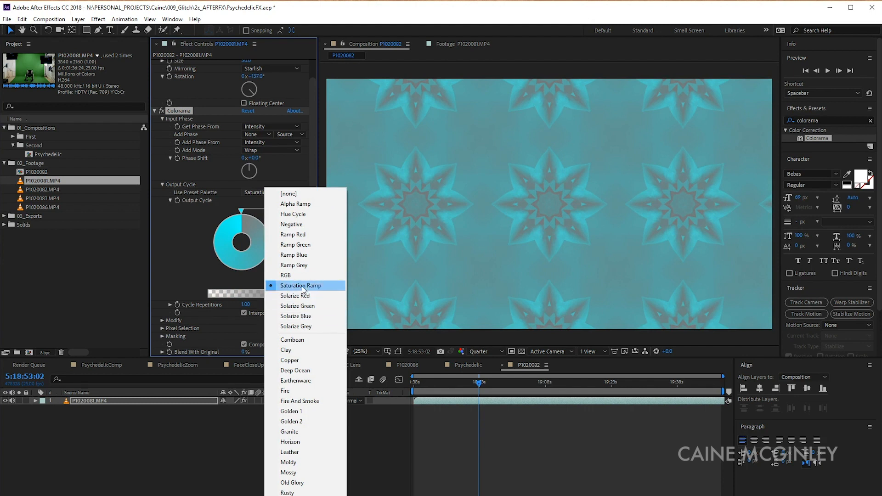
click(304, 254)
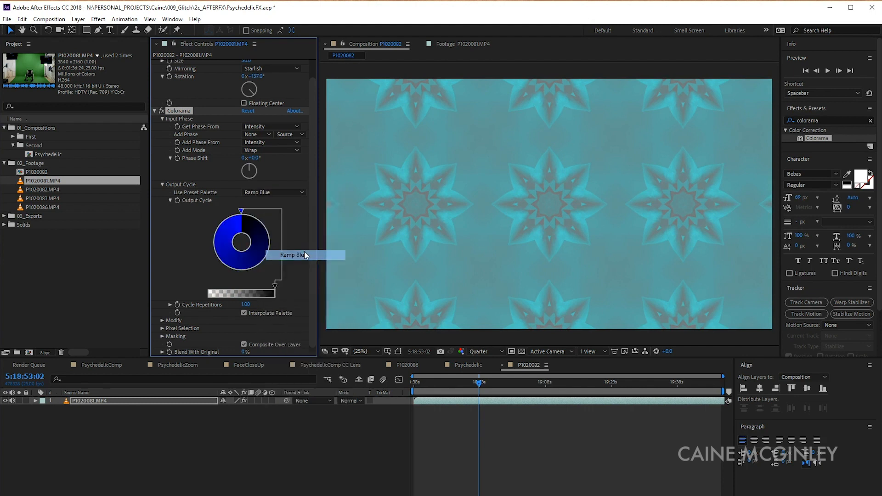
click(282, 193)
click(301, 225)
Set Colorama's preset palette to Hue Cycle and recolour its green marker to blue with RGB 19, 95, 236.
click(282, 193)
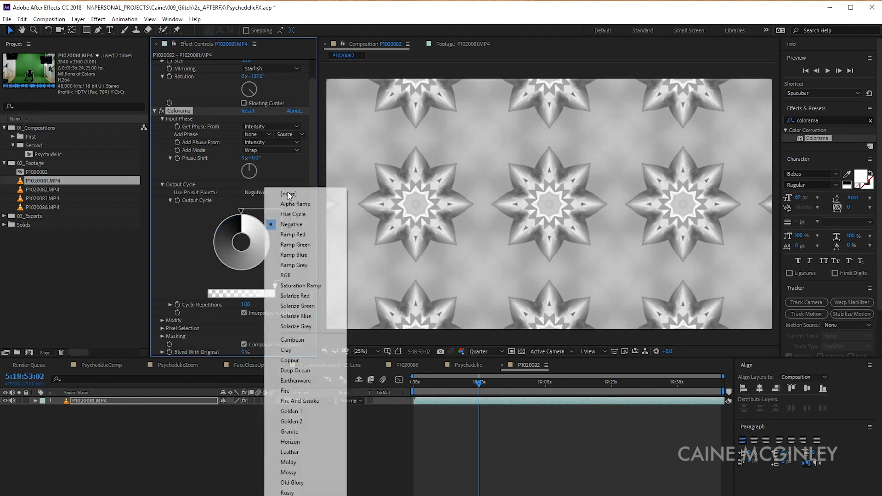
click(302, 214)
double_click(270, 259)
click(153, 71)
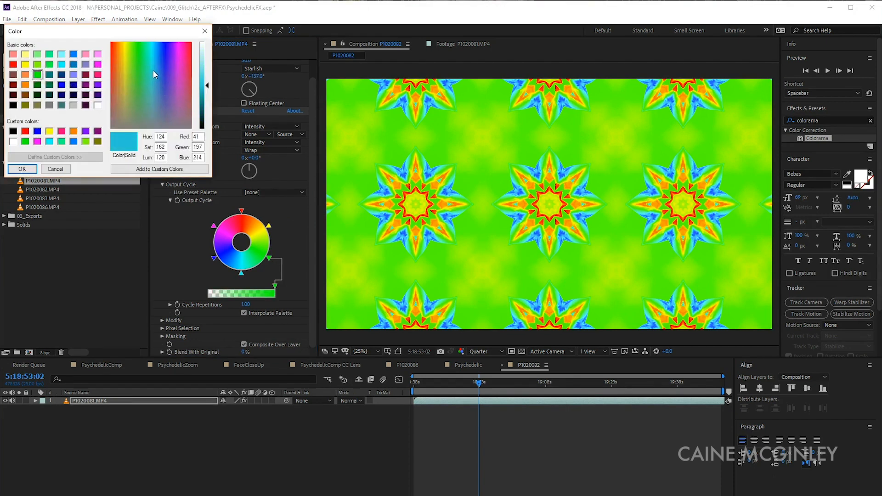
click(34, 172)
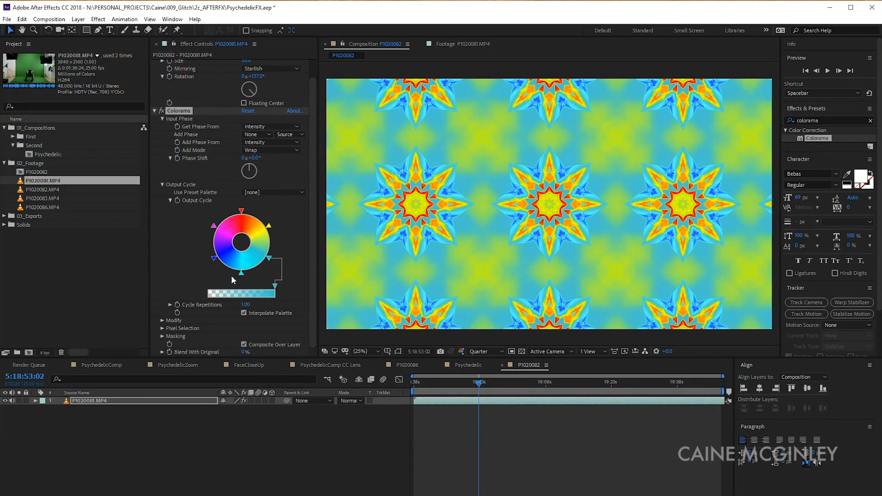
double_click(270, 260)
click(165, 50)
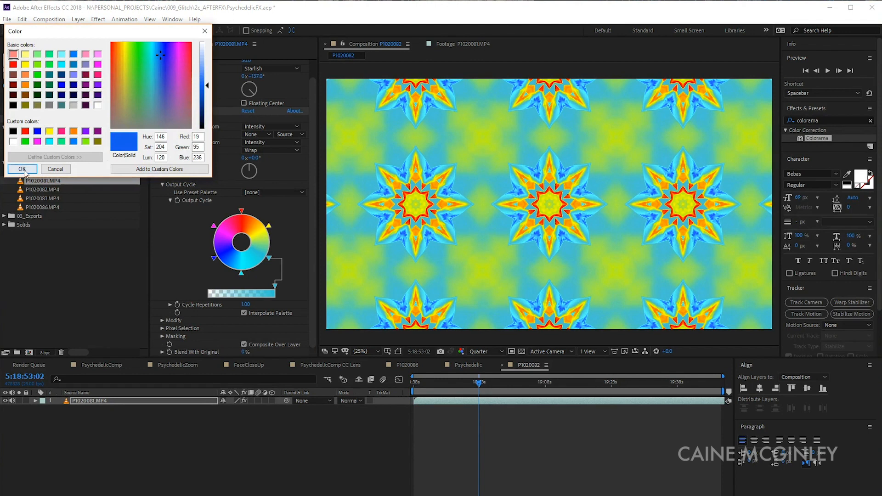
click(23, 169)
Apply the CC Lens effect after Colorama on the P1020081.MP4 layer and set its size to 120.
click(831, 120)
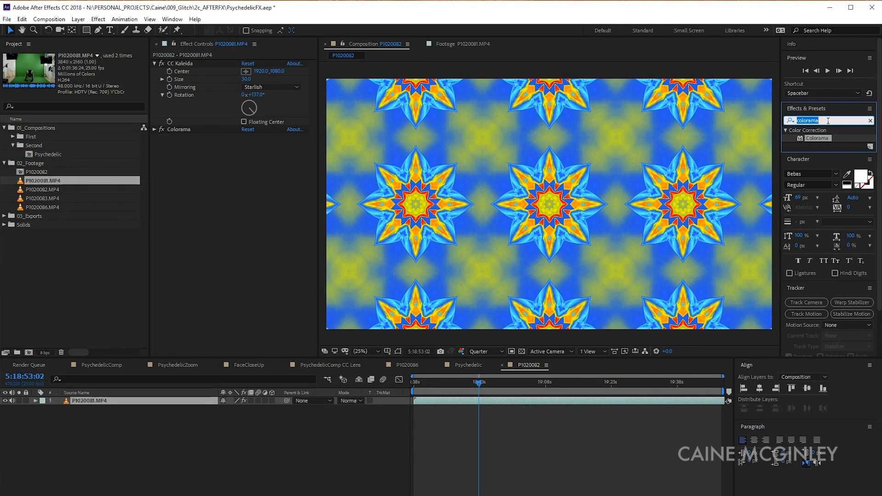
text(cc lens)
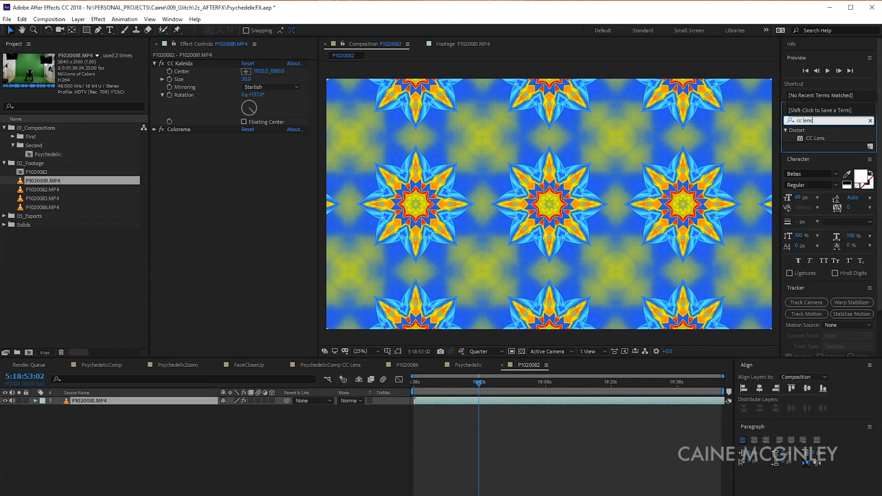
click(820, 137)
drag(820, 137, 200, 225)
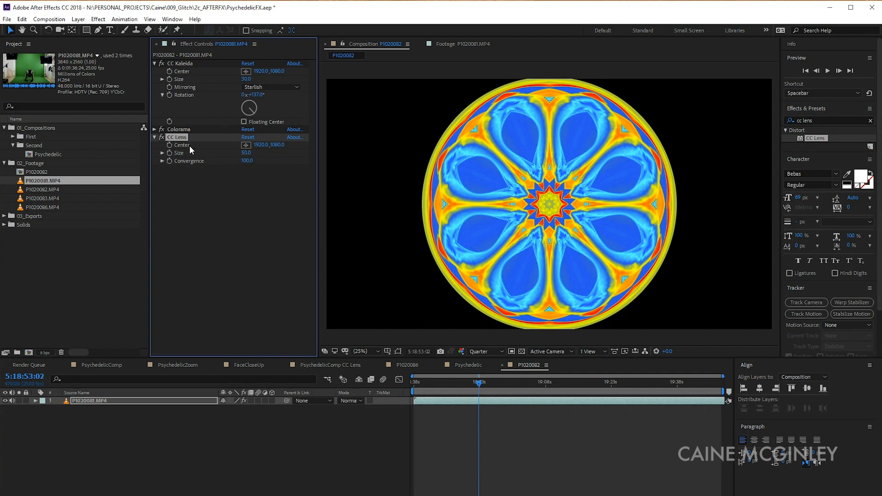
drag(248, 158, 320, 152)
mouse_move(247, 160)
mouse_down()
mouse_move(206, 167)
mouse_move(242, 165)
mouse_up()
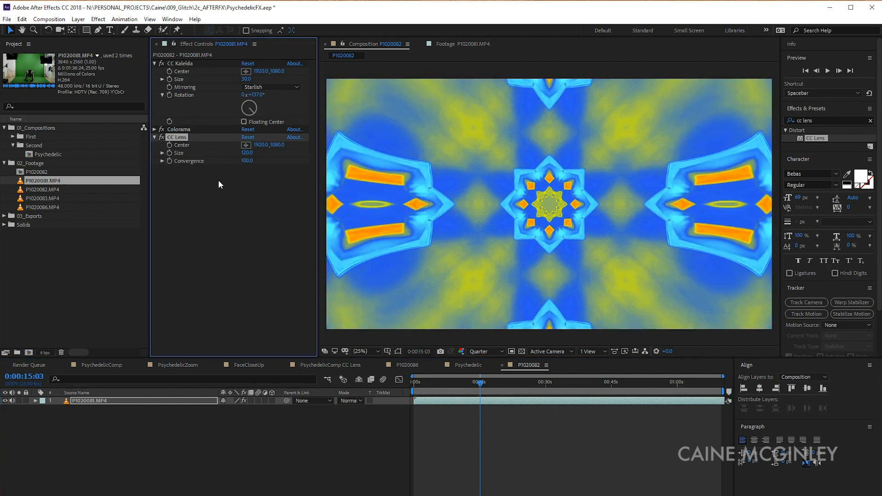
Keyframe the CC Lens convergence on P1020081.MP4 at 100 at 0:00:15:03 and 30 at 0:00:12:04.
click(246, 160)
key(Return)
drag(479, 388, 467, 388)
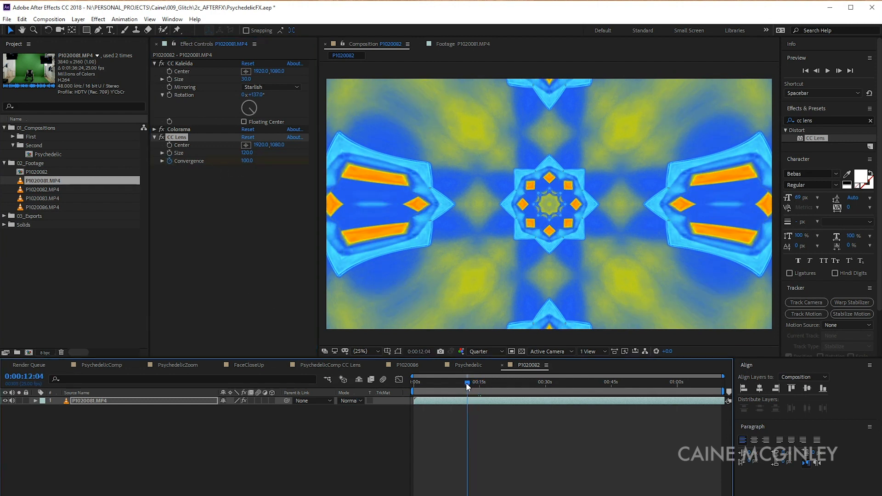
click(247, 161)
text(30)
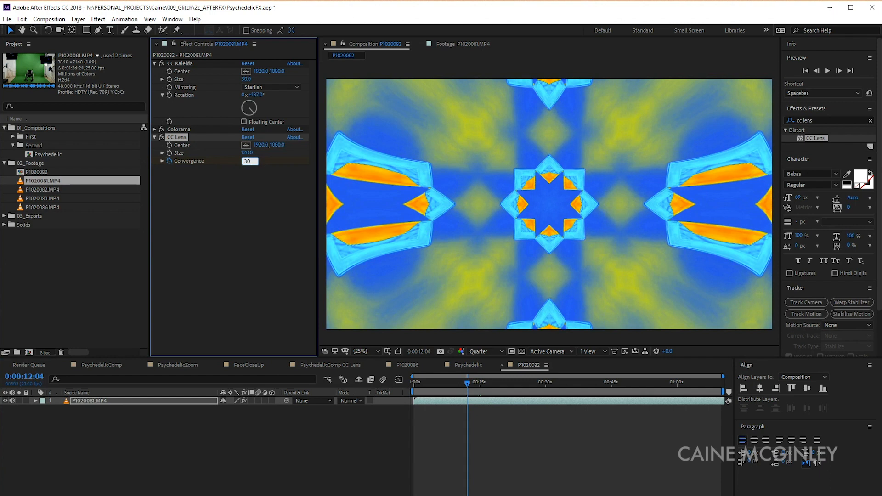
key(Return)
Reveal the layer's keyframes and apply Easy Ease to the first Convergence keyframe.
mouse_move(466, 381)
mouse_down()
mouse_move(489, 384)
mouse_move(479, 383)
mouse_up()
click(480, 401)
key(u)
drag(472, 421, 457, 411)
key(F9)
click(157, 427)
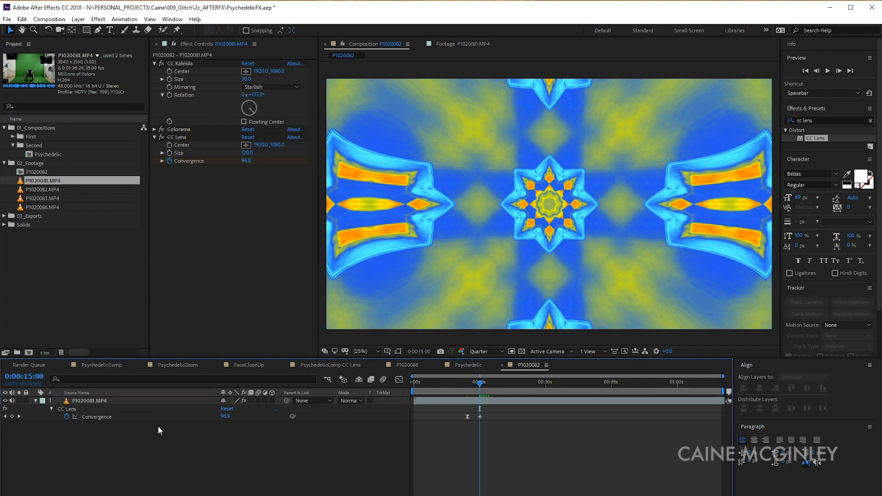
Pre-compose the P1020081.MP4 layer as PsychedelicZoom2, moving all attributes into the new composition.
click(95, 402)
right_click(94, 402)
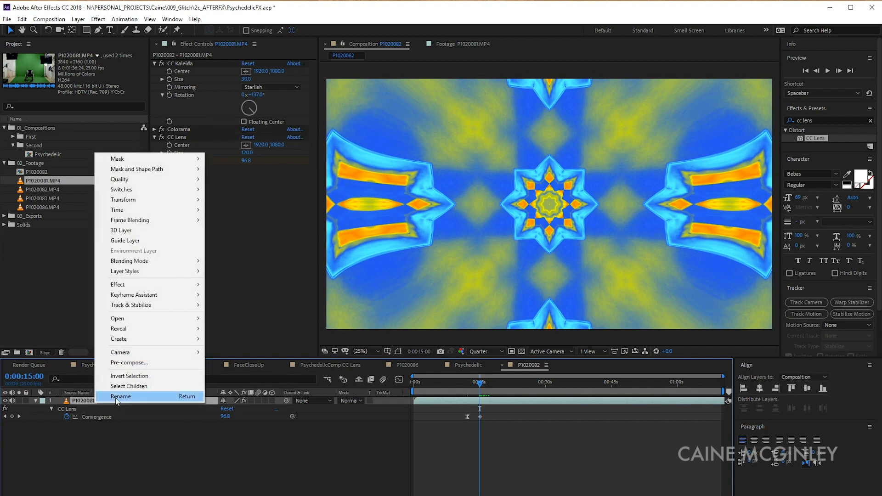
click(158, 362)
click(421, 280)
click(473, 214)
text(PsychedelicZoom2)
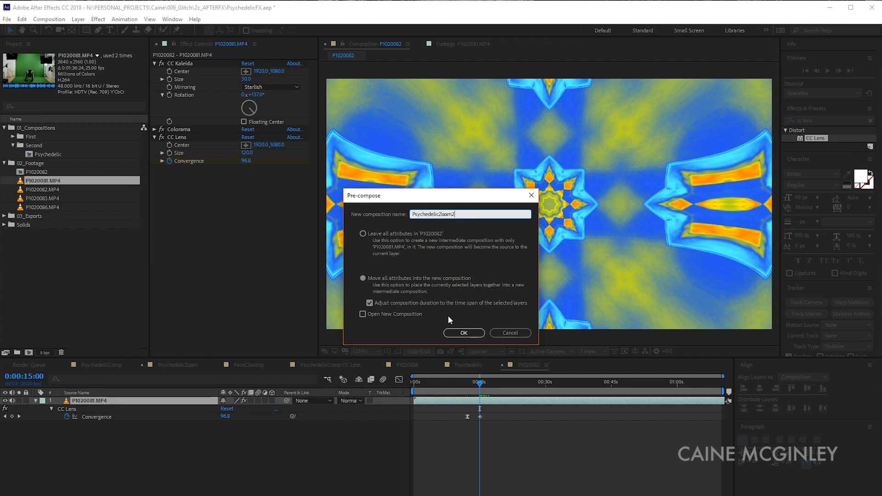
click(457, 332)
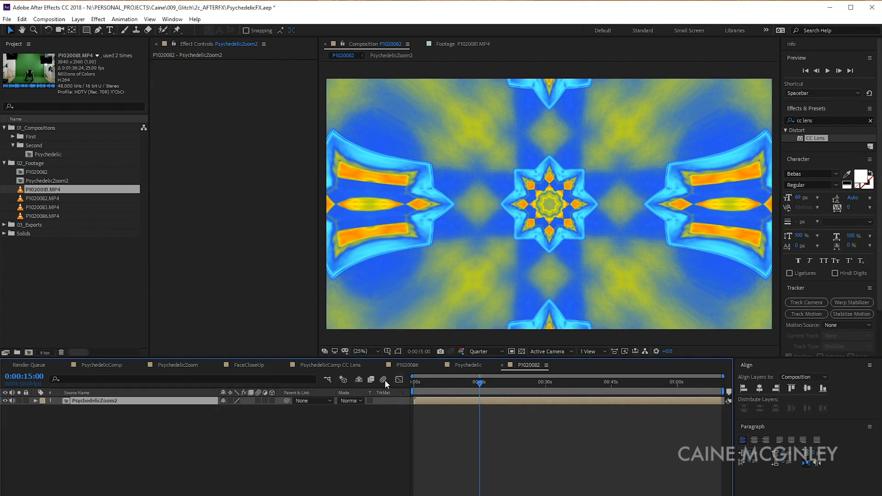
Apply CC Lens to the PsychedelicZoom2 layer with size 48 and show the transparency grid.
drag(824, 137, 456, 175)
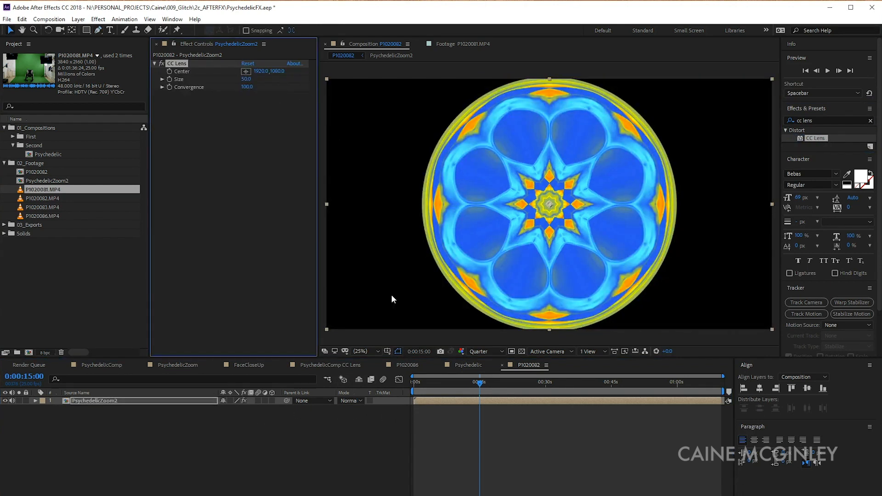
drag(246, 79, 243, 79)
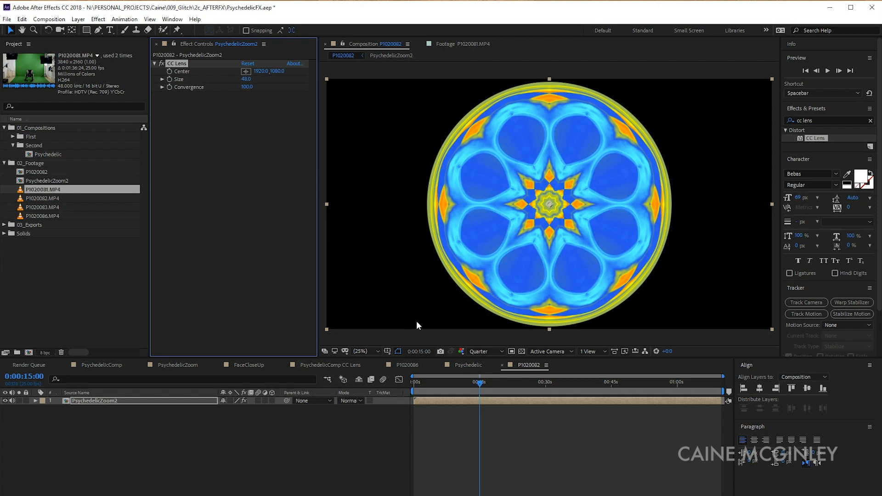
click(521, 351)
mouse_move(247, 87)
mouse_down()
mouse_move(158, 86)
mouse_move(253, 79)
mouse_up()
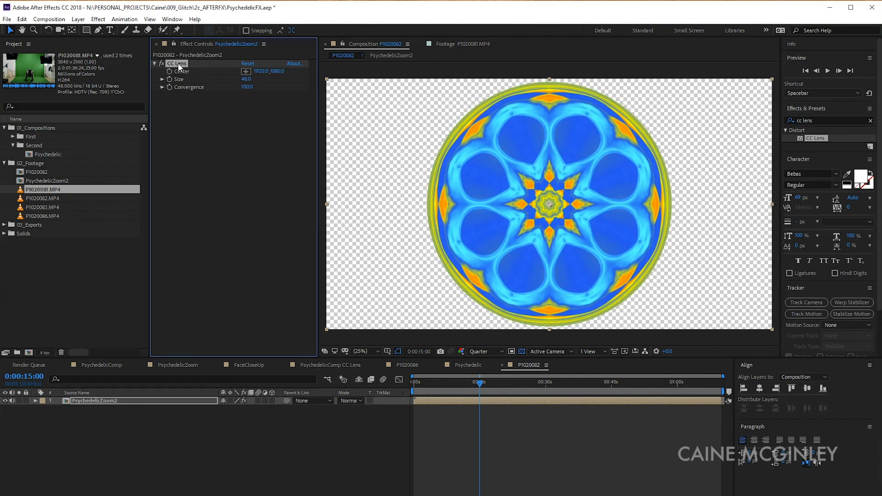
Pre-compose the PsychedelicZoom2 layer as PsychedelicBall, moving all attributes into the new composition.
right_click(101, 399)
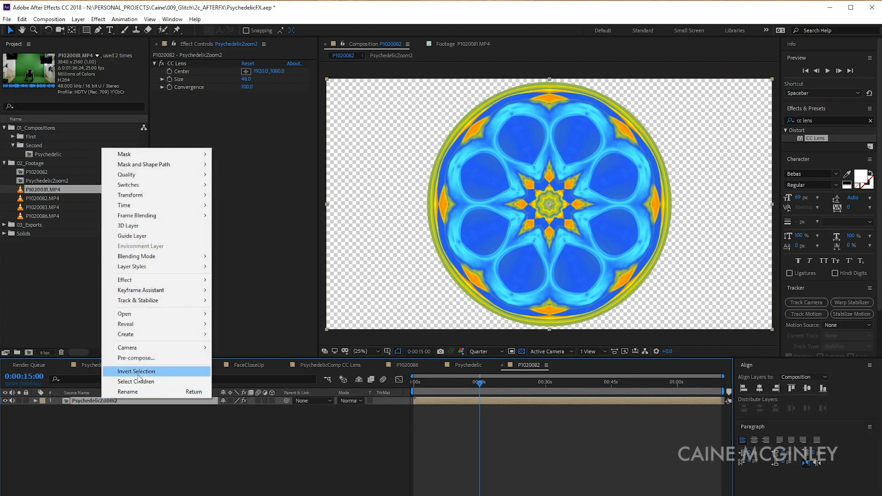
click(140, 360)
text(PsychedelicB)
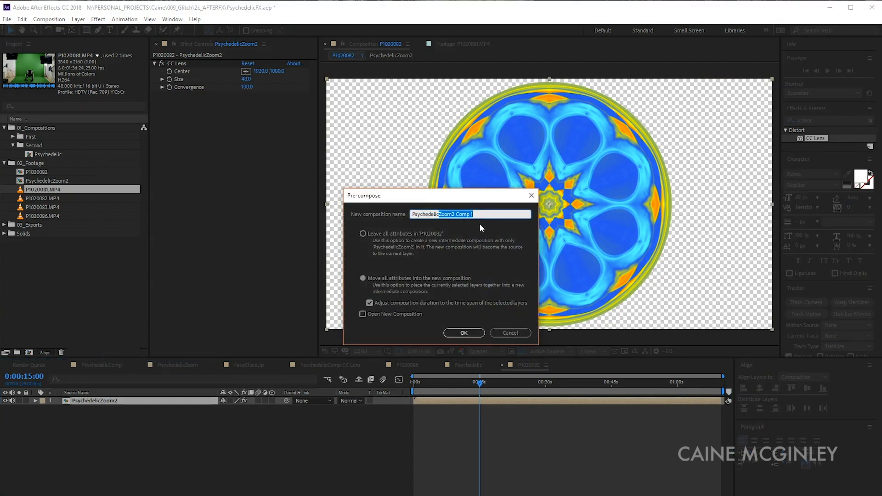
text(all)
key(Return)
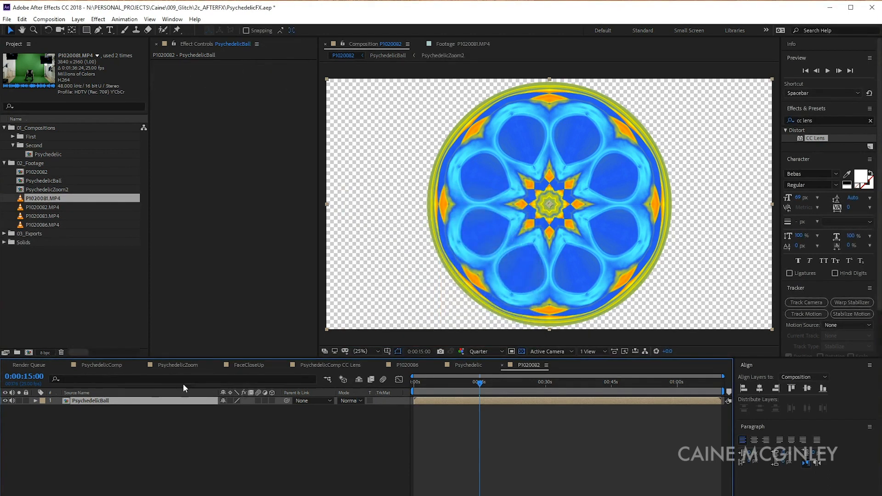
click(132, 432)
click(89, 401)
Place PsychedelicBall above P1020083.MP4 in the Psychedelic composition and scale it to 5%.
click(409, 365)
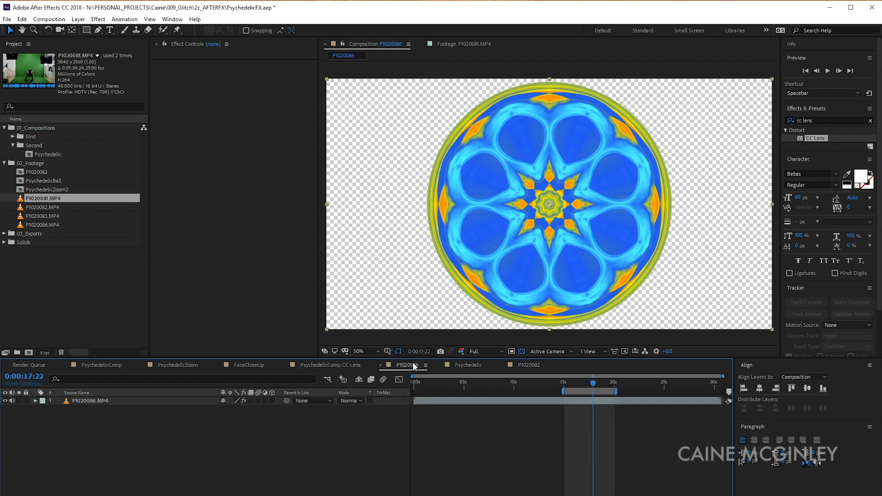
click(445, 365)
click(103, 403)
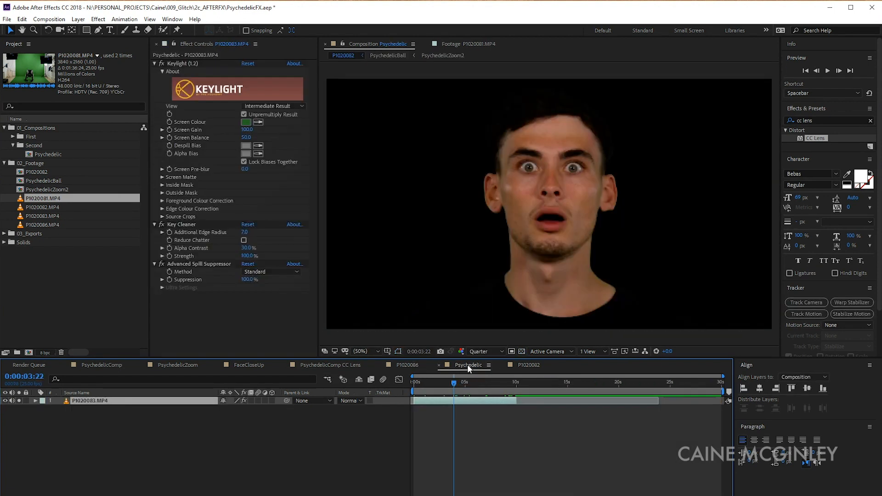
drag(40, 179, 79, 398)
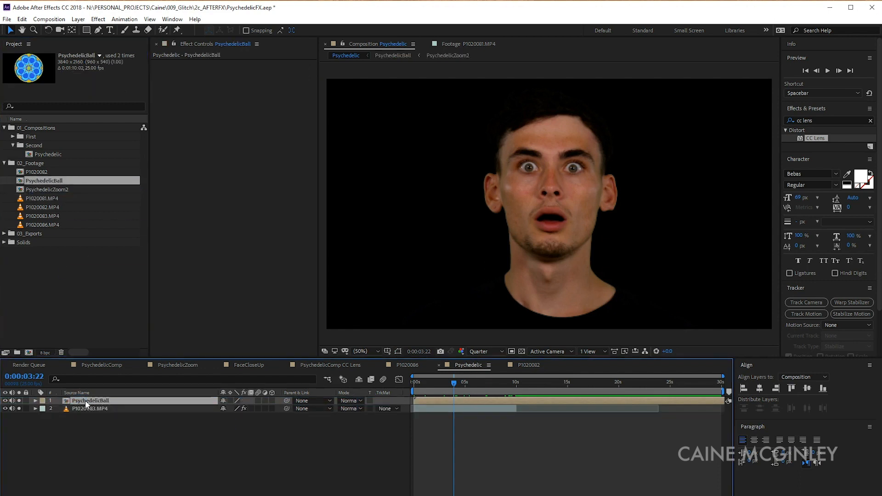
key(s)
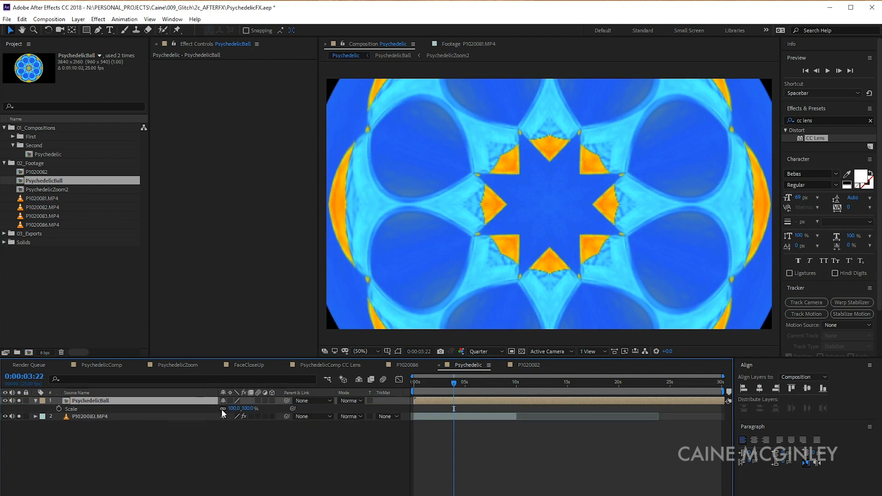
mouse_move(240, 408)
mouse_down()
mouse_move(221, 414)
mouse_move(235, 410)
mouse_up()
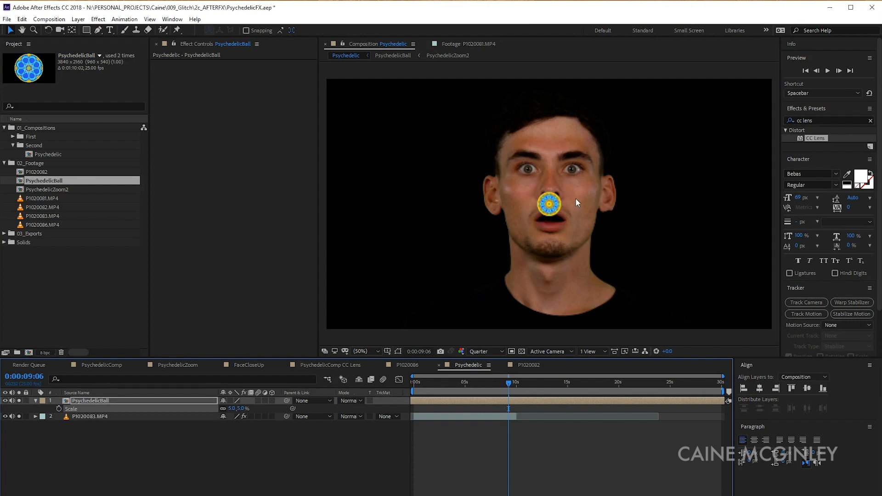
Set the preview resolution to Full and move PsychedelicBall from the man's nose onto his left eye.
click(480, 351)
click(491, 372)
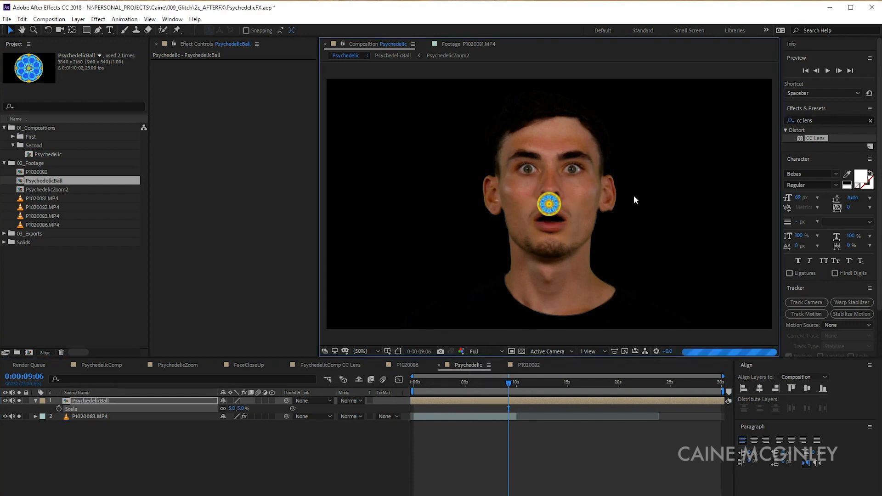
key(period)
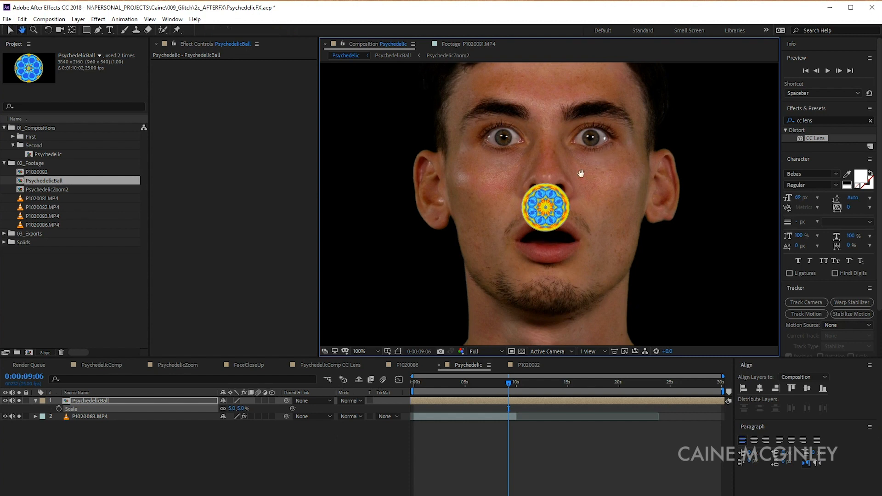
key(period)
drag(605, 166, 494, 231)
scroll(497, 222, up, 2)
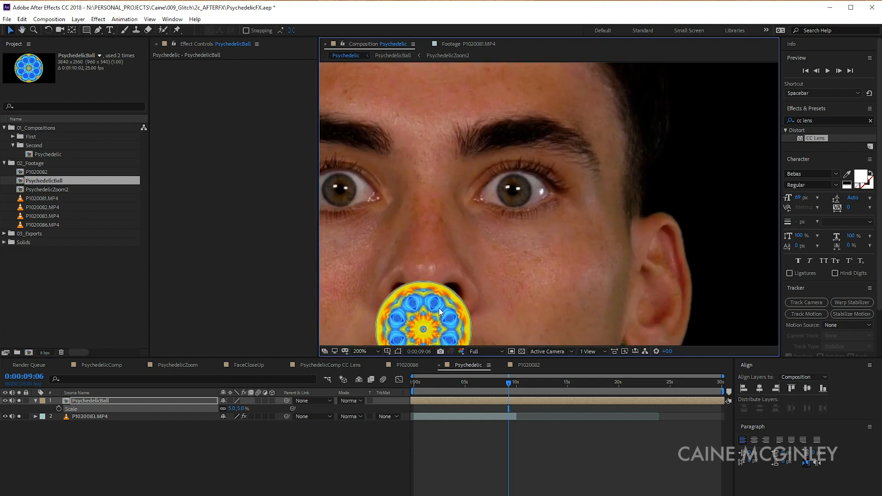
drag(442, 315, 536, 174)
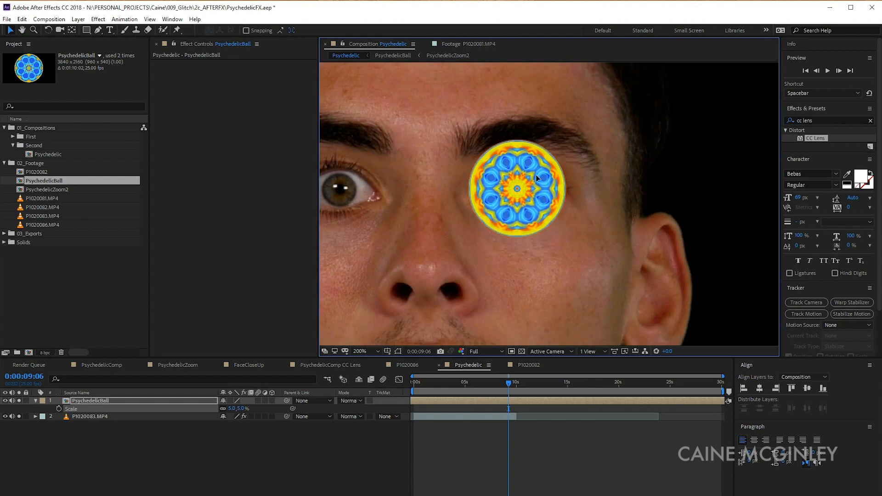
Scale PsychedelicBall down to 1.5% and centre it over the iris of the left eye.
click(100, 401)
click(241, 408)
text(3.5)
key(Return)
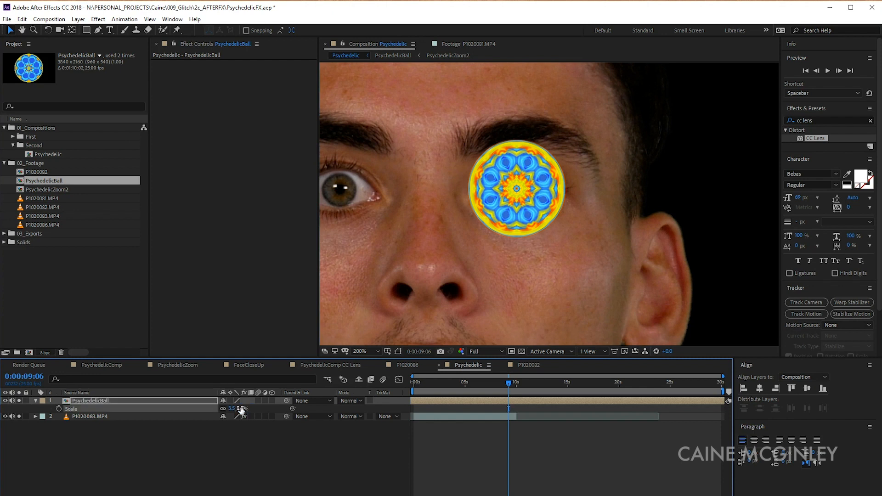
drag(241, 408, 235, 409)
drag(520, 194, 522, 192)
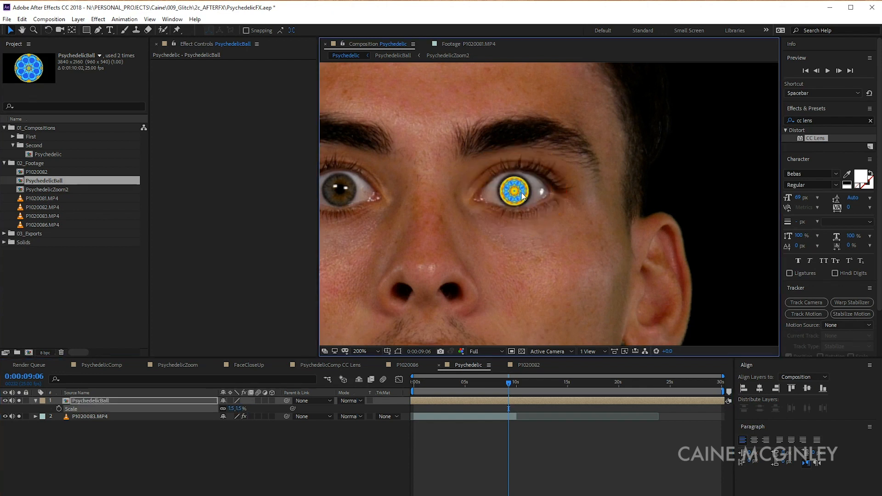
Refine the PsychedelicBall scale over the iris, trying 1.6% and settling on 1.7%.
click(239, 408)
text(1.6)
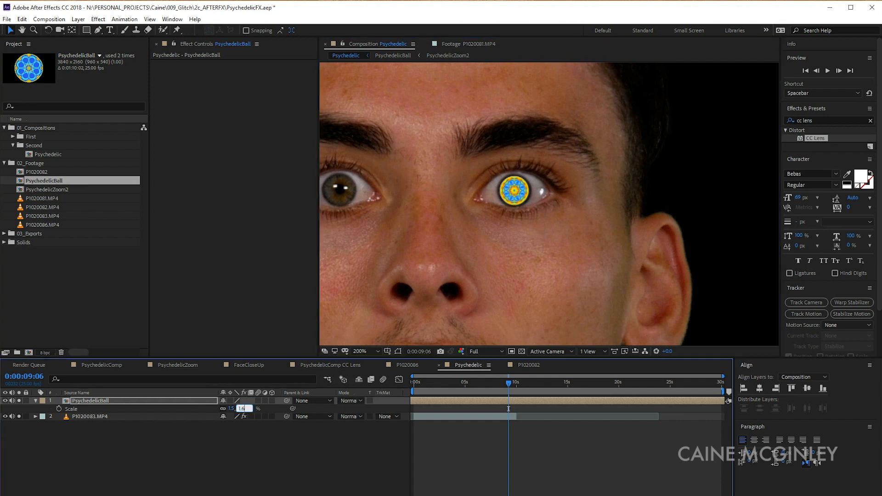
key(Return)
click(241, 408)
text(1.7)
key(Return)
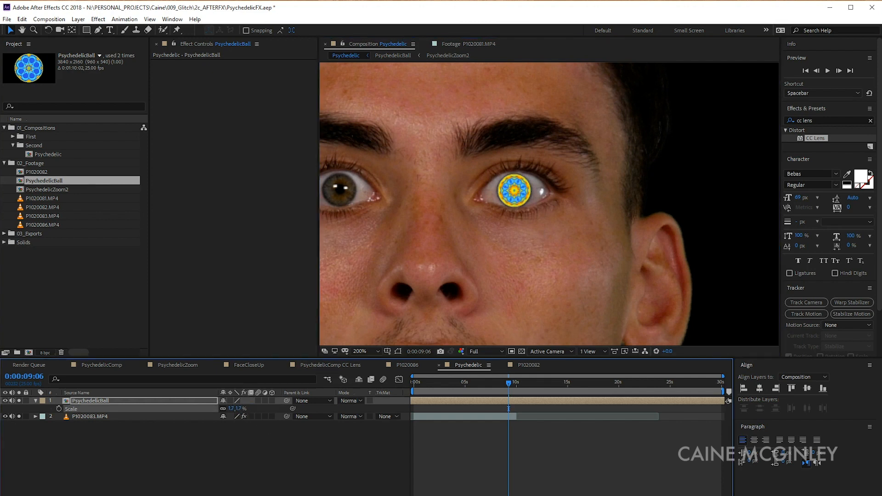
Start a motion track on the P1020083.MP4 layer, collapsing the Character settings to reach the Tracker controls.
click(95, 416)
click(818, 285)
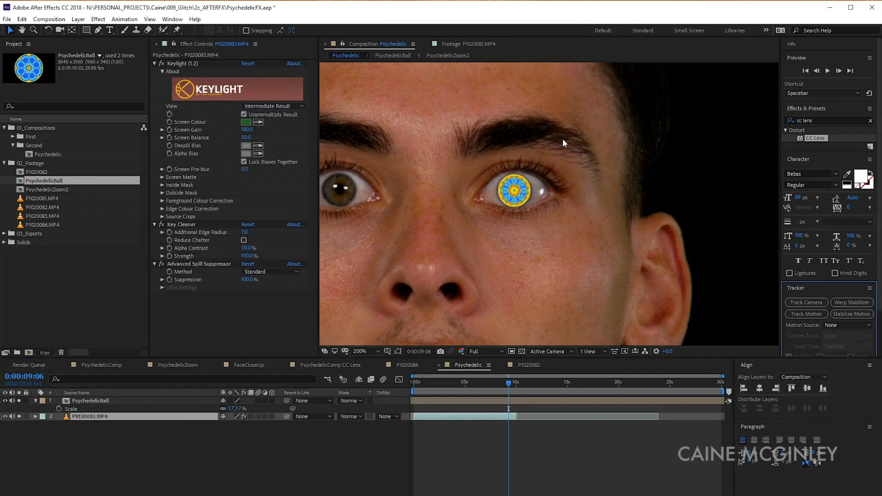
click(172, 19)
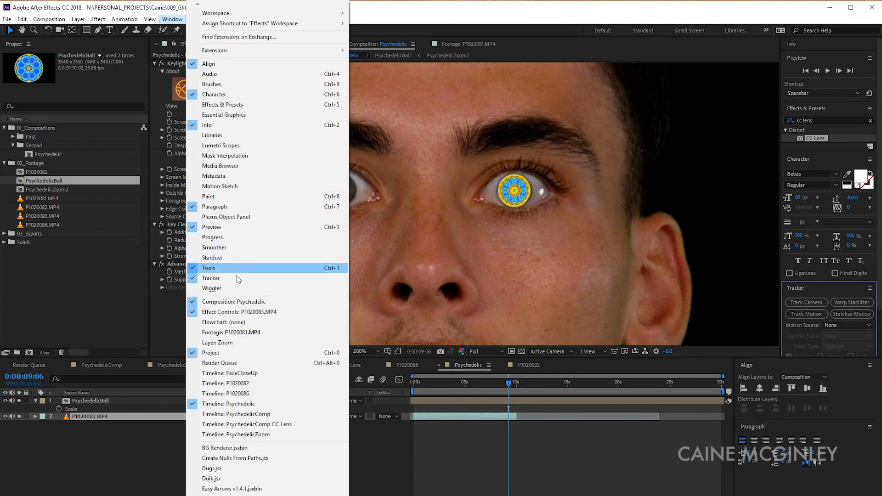
click(821, 286)
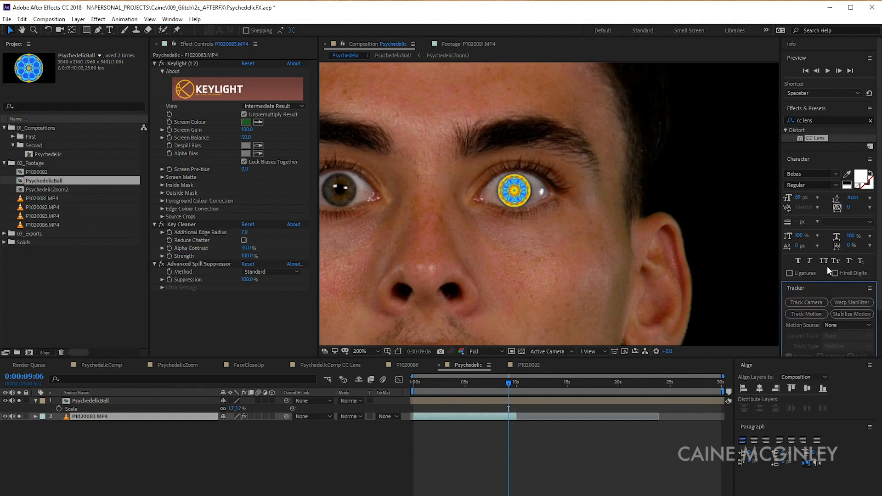
click(823, 157)
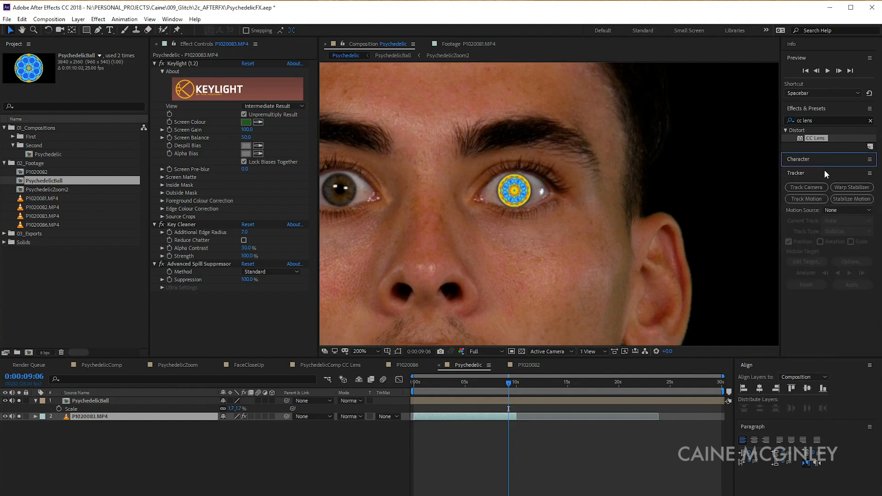
click(815, 198)
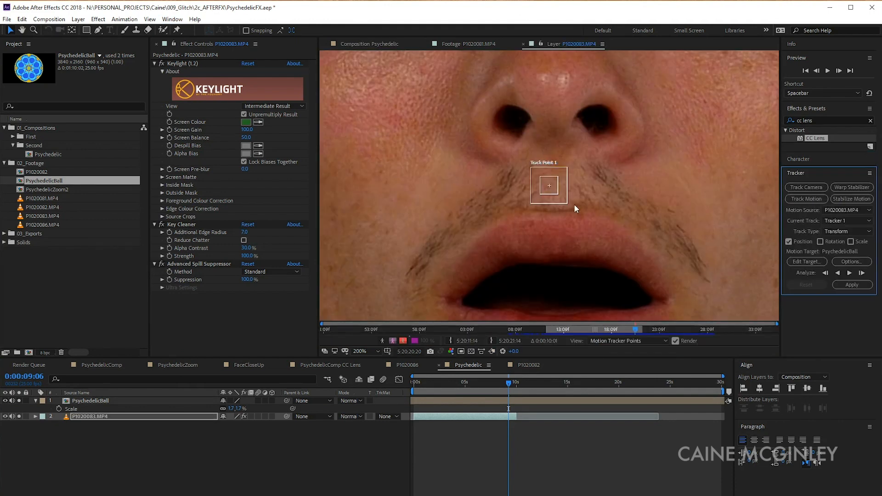
Place Track Point 1 on the left eye, fitting the search region around the eye and the feature region around the iris.
drag(631, 136, 497, 231)
drag(458, 263, 556, 218)
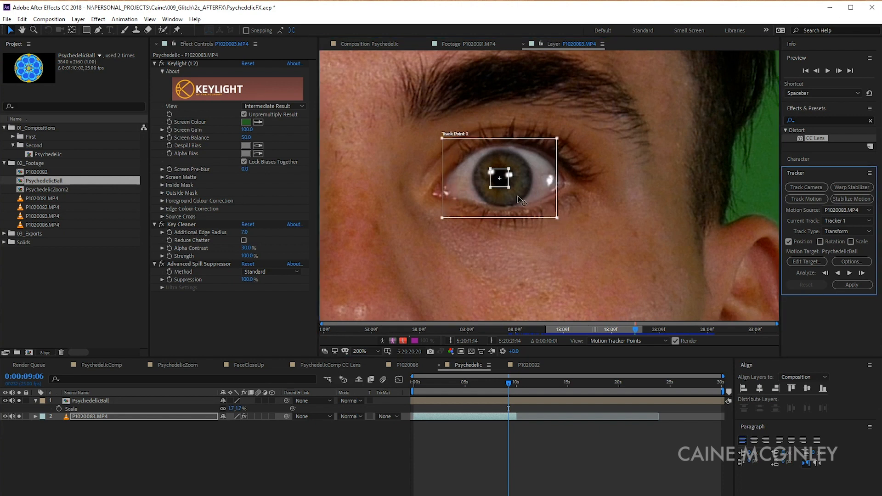
drag(508, 185, 523, 198)
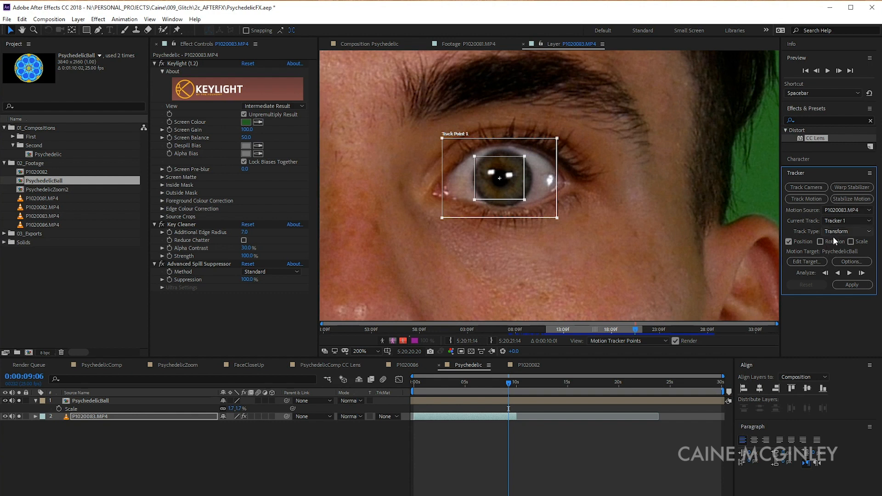
Analyze the eye's motion backward to the clip's start, and forward from 0:00:08:12 to its end.
click(837, 272)
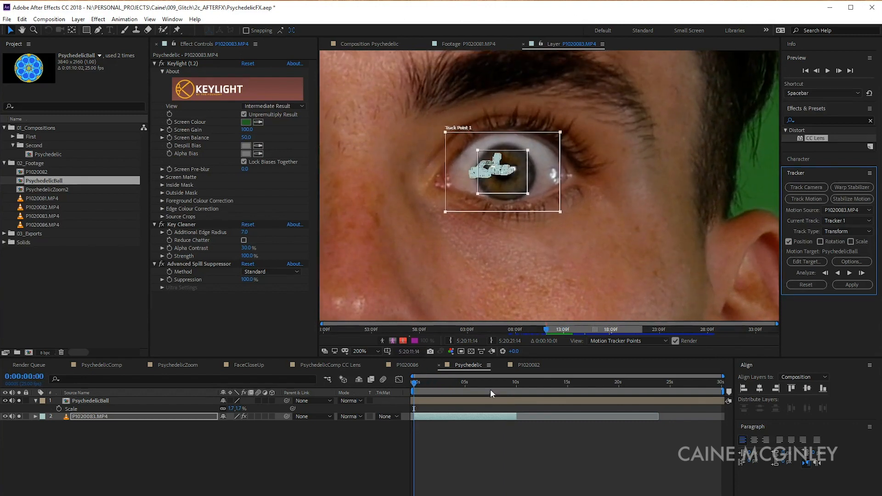
drag(492, 382, 502, 384)
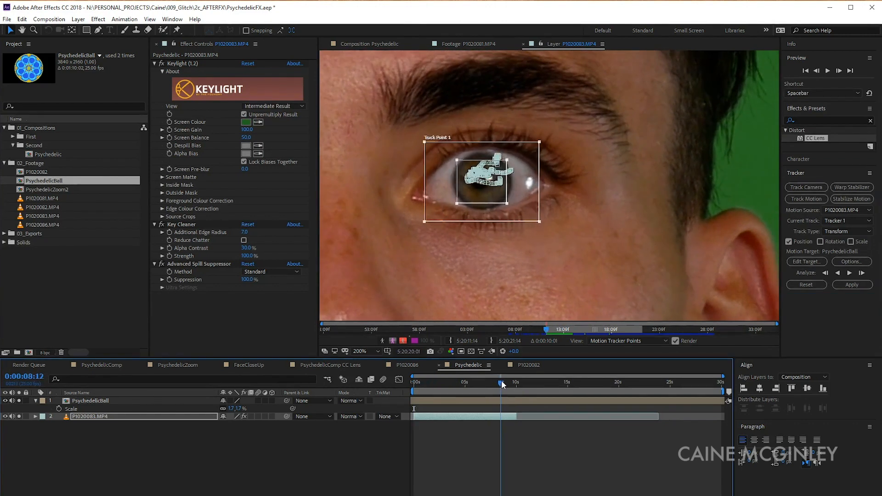
click(849, 273)
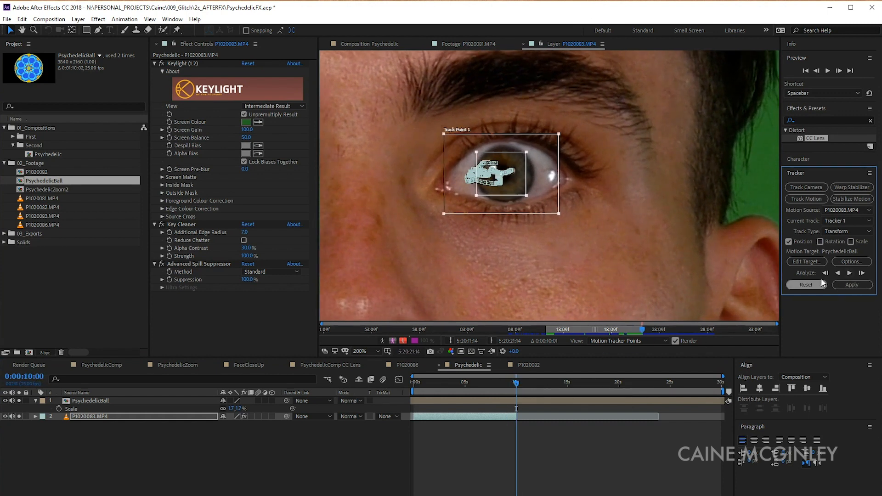
Add a null object to the Psychedelic composition and make it the motion target of Tracker 1 on P1020083.MP4.
right_click(91, 456)
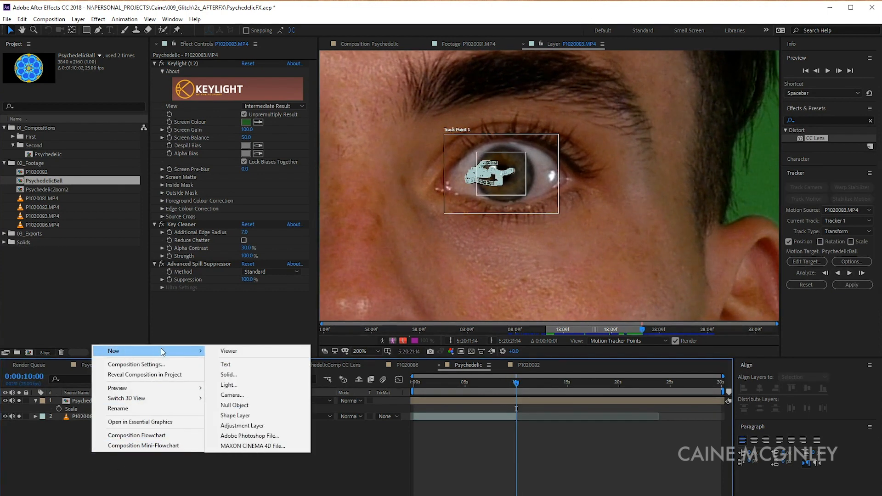
click(248, 404)
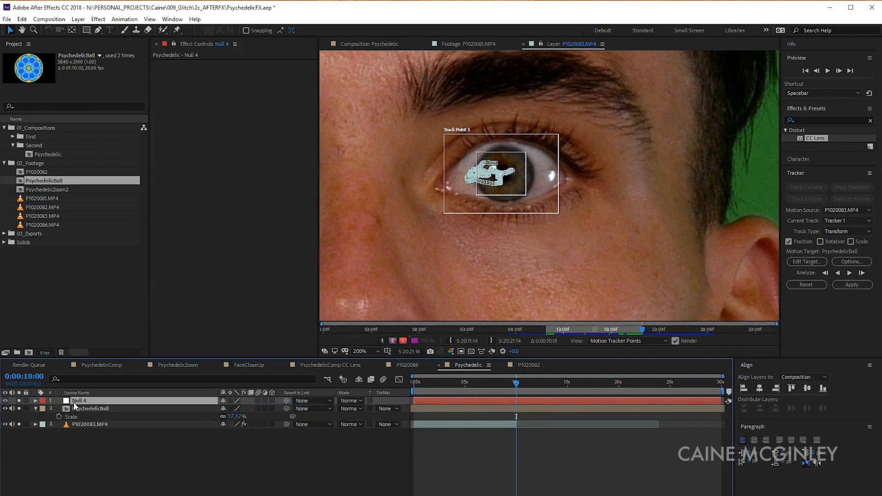
click(90, 424)
click(806, 260)
click(483, 260)
click(444, 270)
click(458, 299)
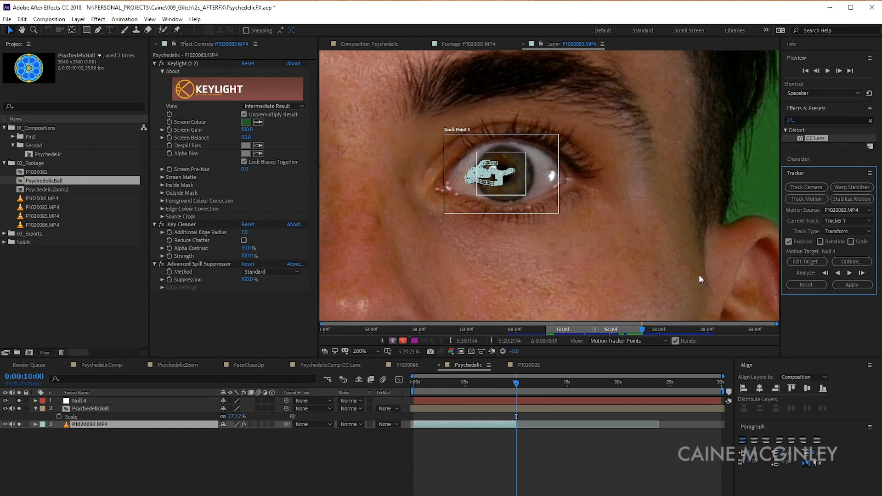
Apply the eye's tracking data to the new null and reveal its position keyframes.
click(852, 285)
click(418, 283)
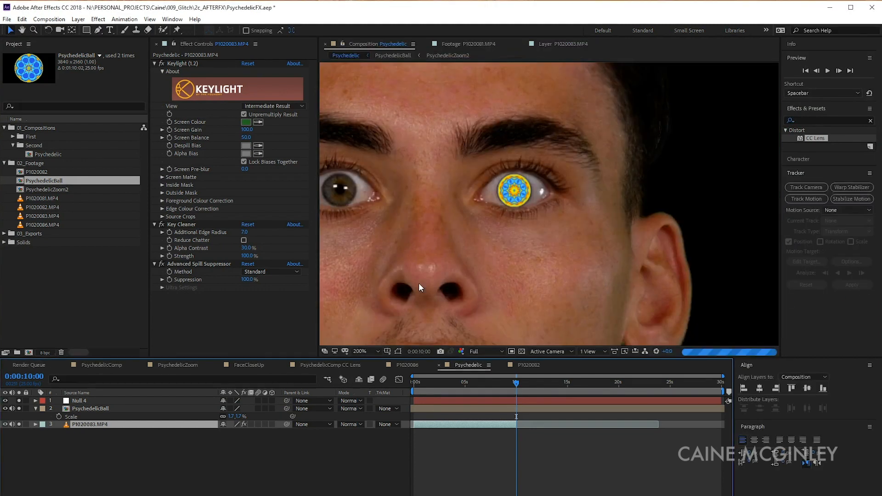
click(82, 401)
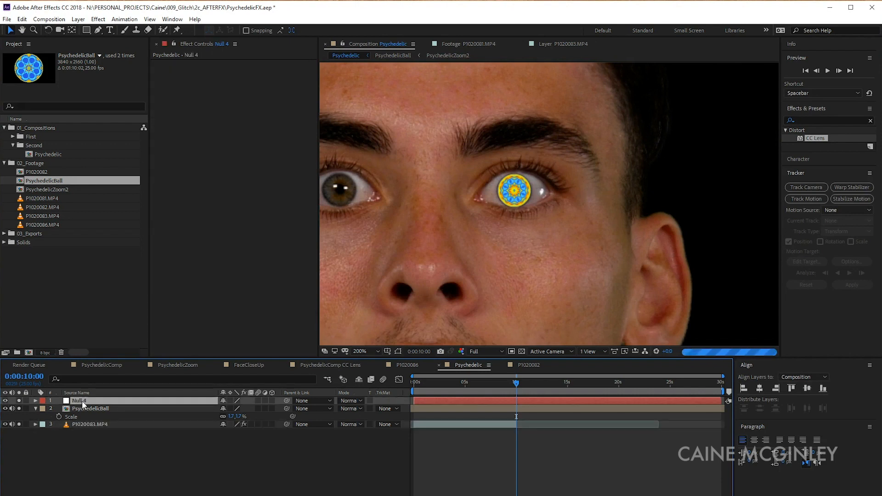
key(u)
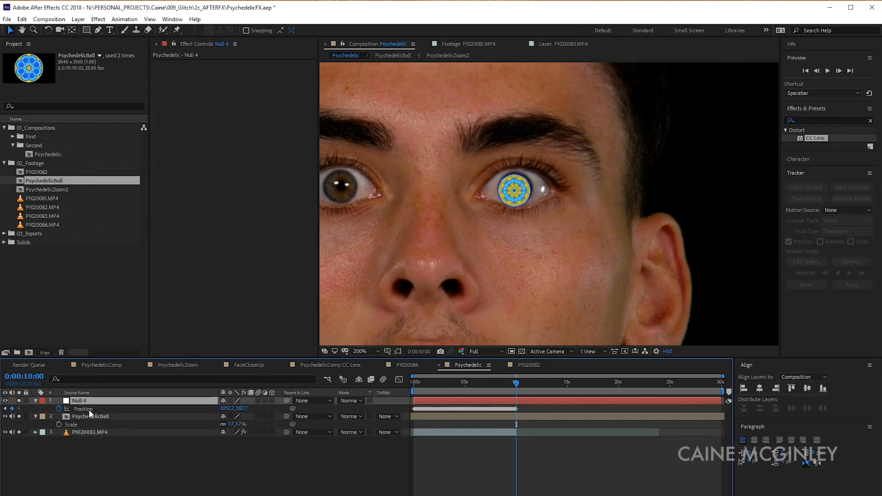
Rename the tracked null as Right Eye Tracker.
right_click(124, 400)
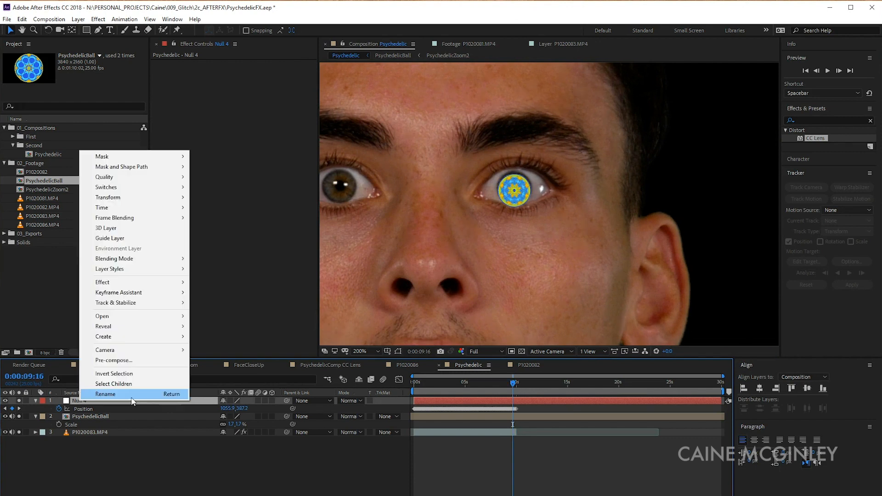
click(133, 339)
text(Right)
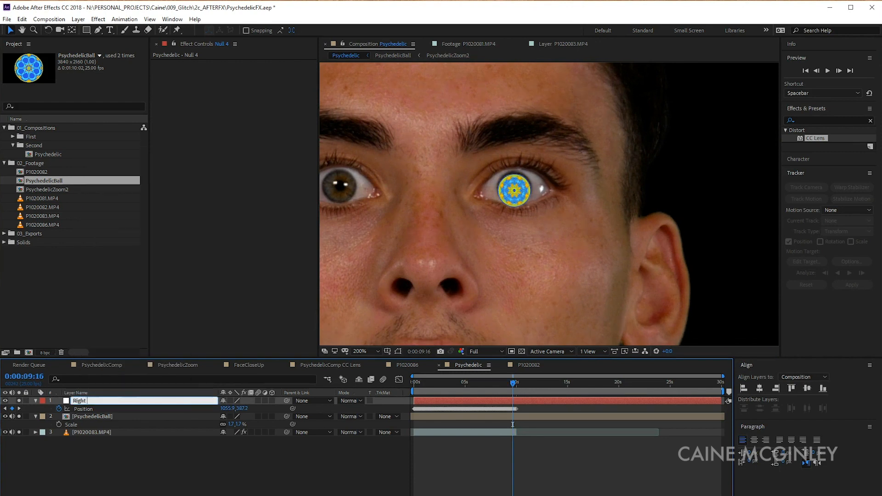
text( Eye Tracker)
Align the PsychedelicBall layer over the iris and parent it to Right Eye Tracker.
click(185, 416)
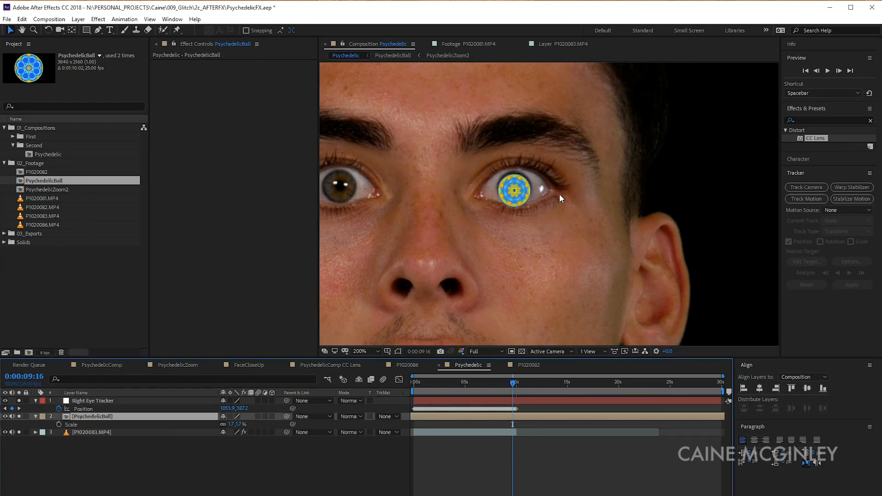
scroll(556, 196, up, 2)
drag(478, 184, 478, 178)
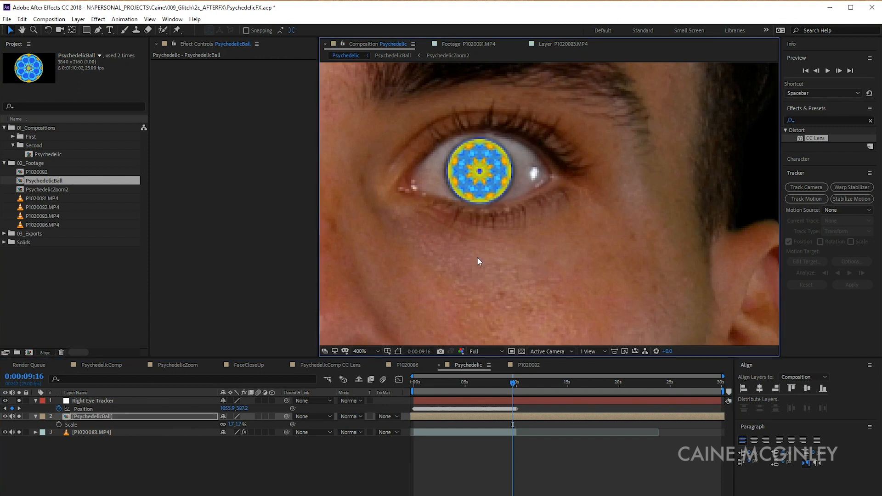
drag(286, 416, 92, 399)
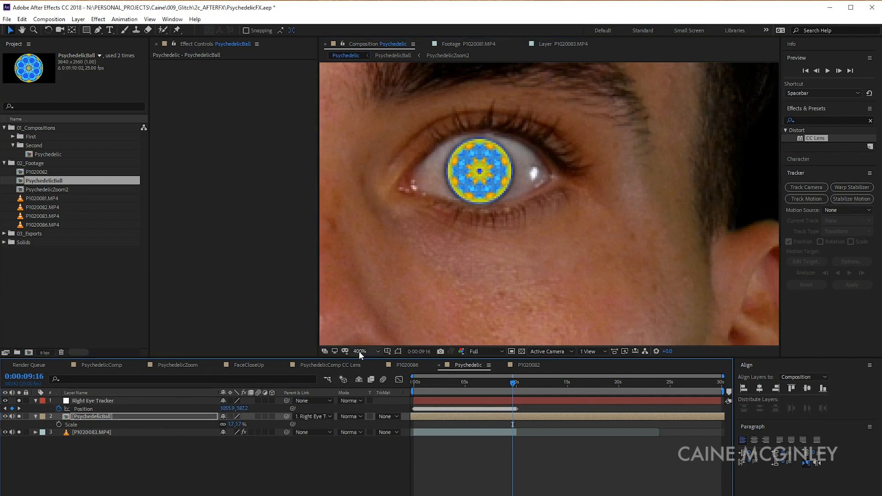
Scrub back to 0:00:05:11 and examine how well the ball follows the tracked eye.
key(shift+slash)
drag(481, 382, 469, 382)
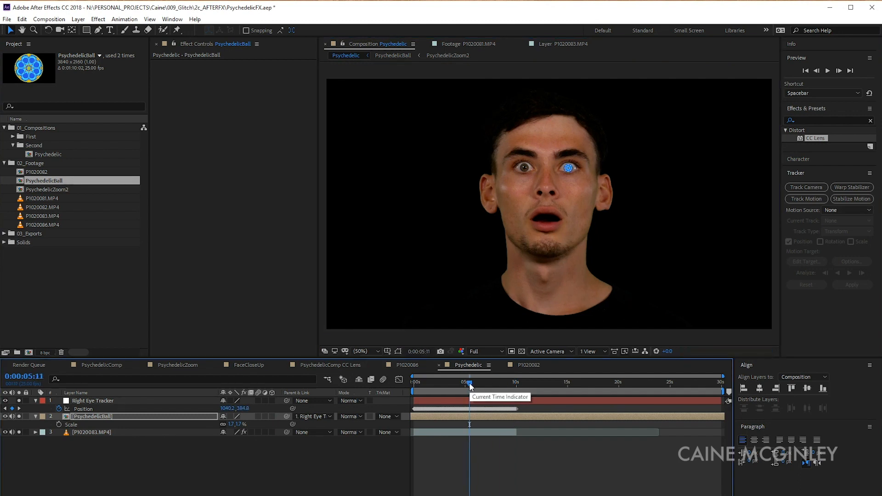
scroll(583, 174, up, 2)
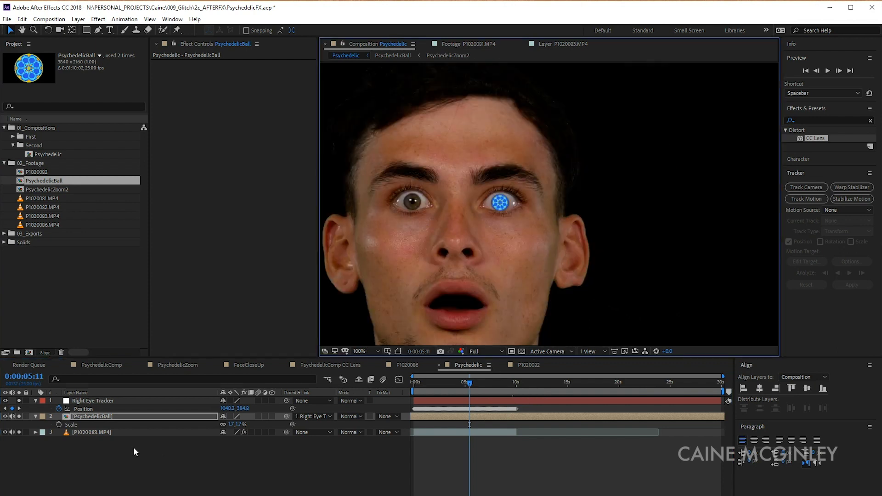
click(96, 416)
click(244, 467)
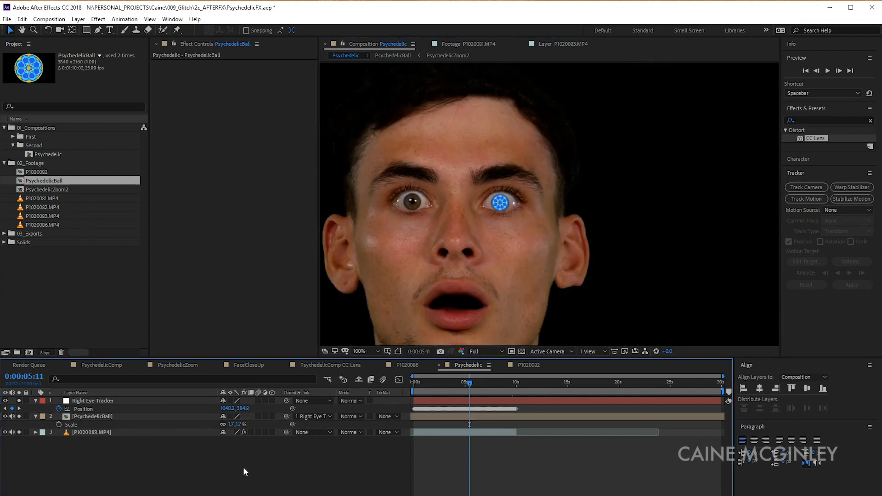
scroll(525, 220, up, 2)
scroll(521, 218, down, 4)
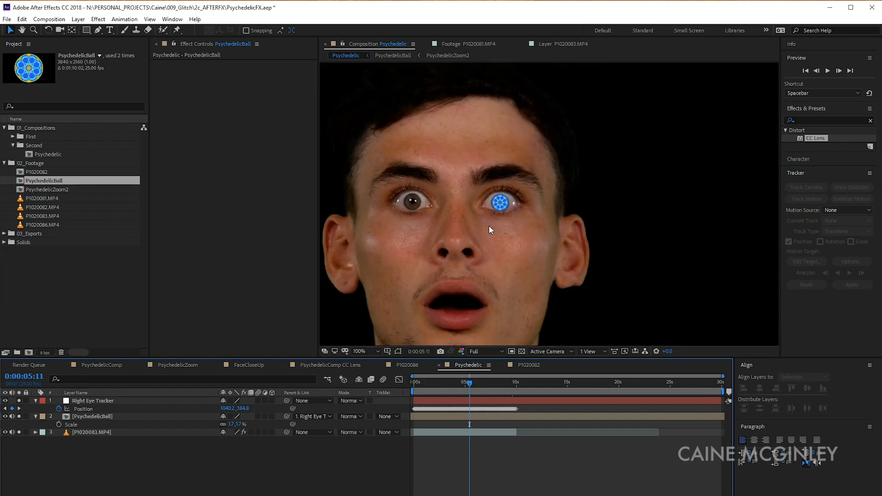
Add another null object to the composition and name it Zoom.
right_click(79, 445)
mouse_move(151, 344)
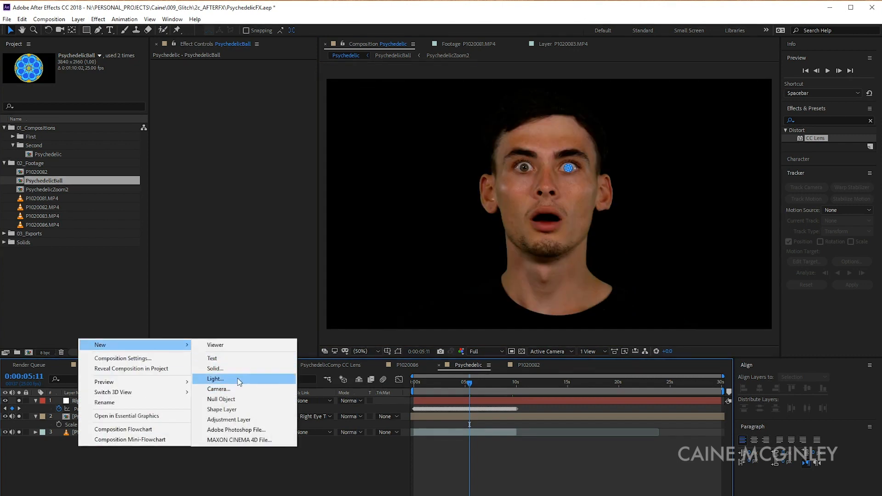
click(227, 399)
right_click(86, 401)
key(Return)
text(Zoo)
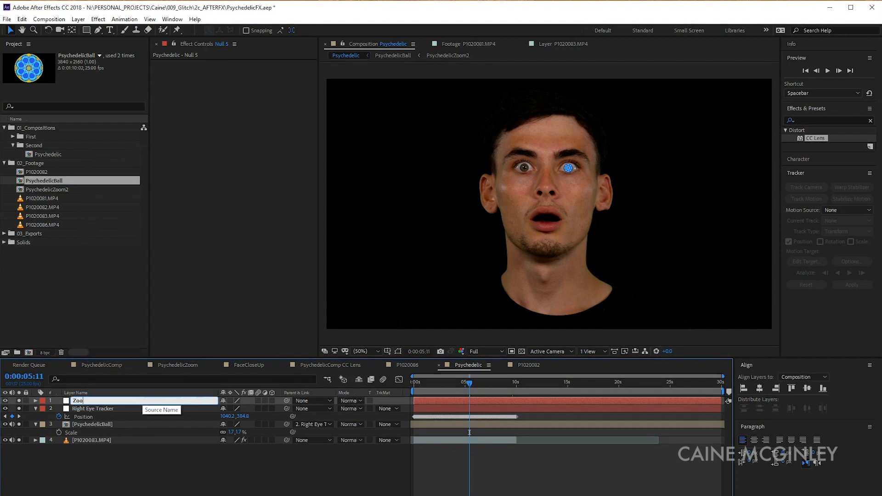
text(m)
key(Return)
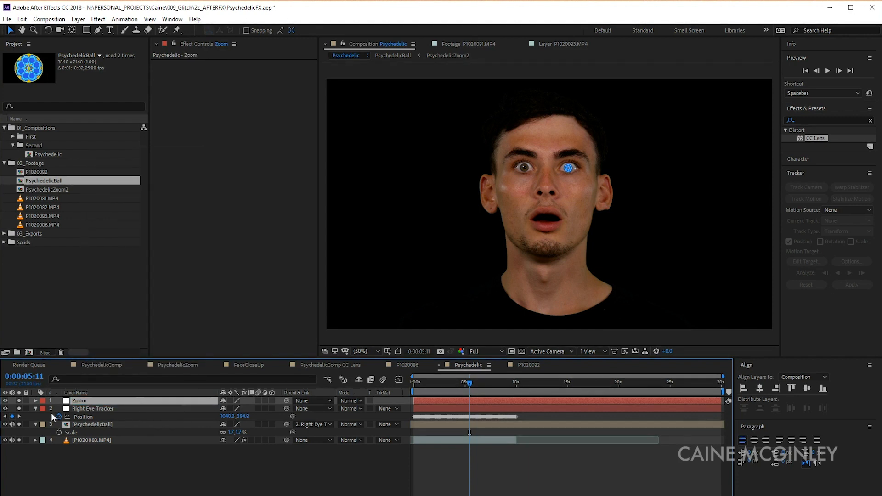
Collapse the open layer properties and parent both P1020083.MP4 and Right Eye Tracker to the Zoom null.
click(95, 410)
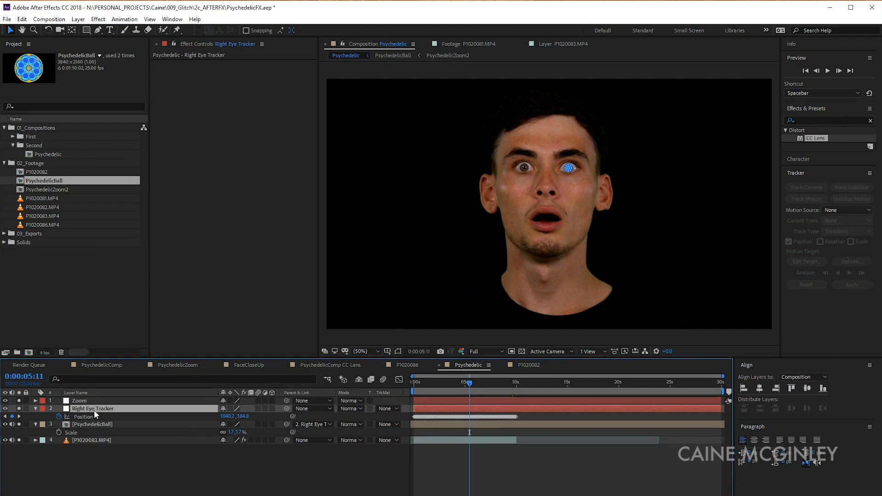
click(36, 410)
click(34, 415)
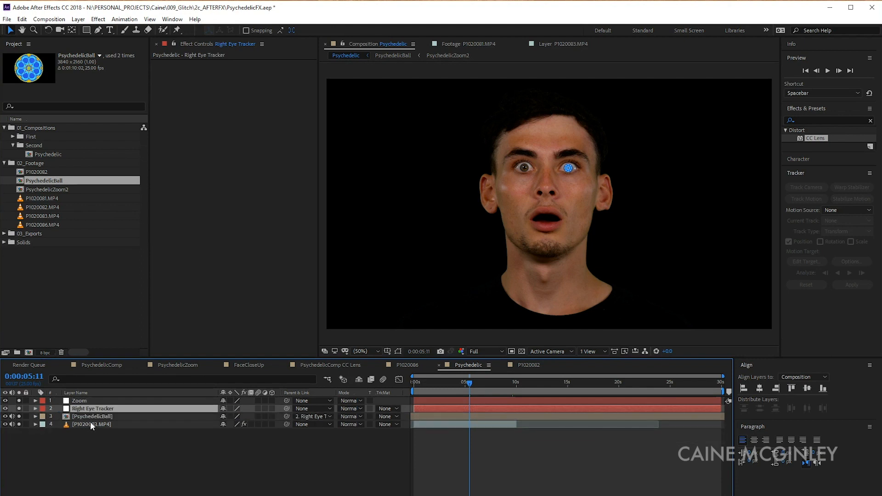
drag(287, 424, 113, 403)
drag(283, 409, 106, 398)
Try scaling the Zoom null up to 213% to test the parenting, and undo the scaling.
click(86, 401)
key(s)
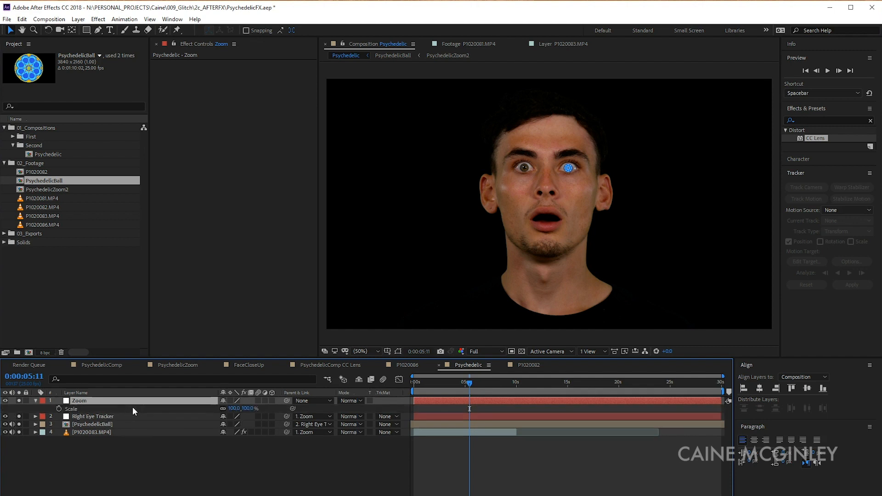
drag(250, 410, 297, 405)
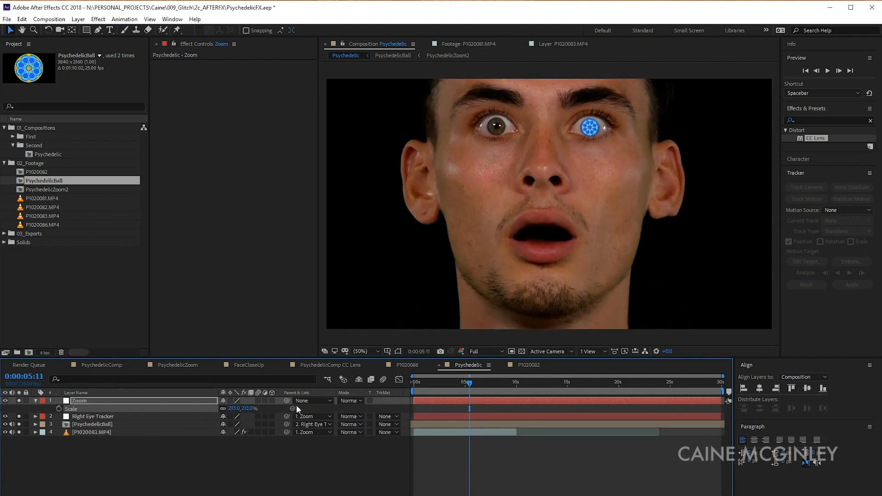
key(ctrl+z)
Keyframe the Zoom null's scale from 100% at 0:00:01:17 to 794% at 0:00:08:23.
drag(434, 383, 430, 385)
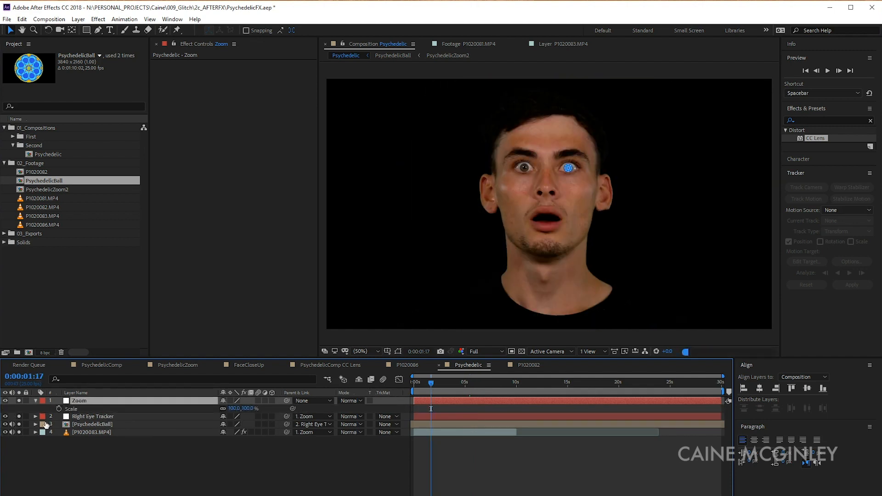
click(59, 409)
click(437, 385)
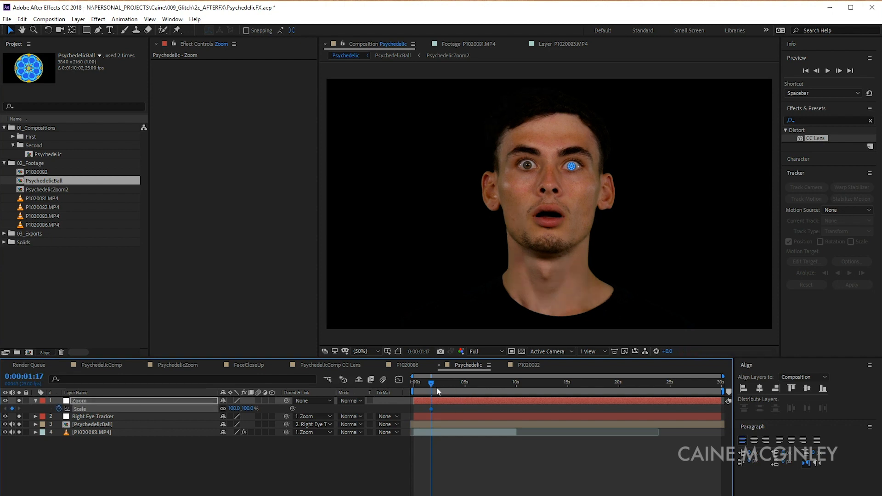
drag(451, 382, 505, 384)
drag(243, 408, 621, 184)
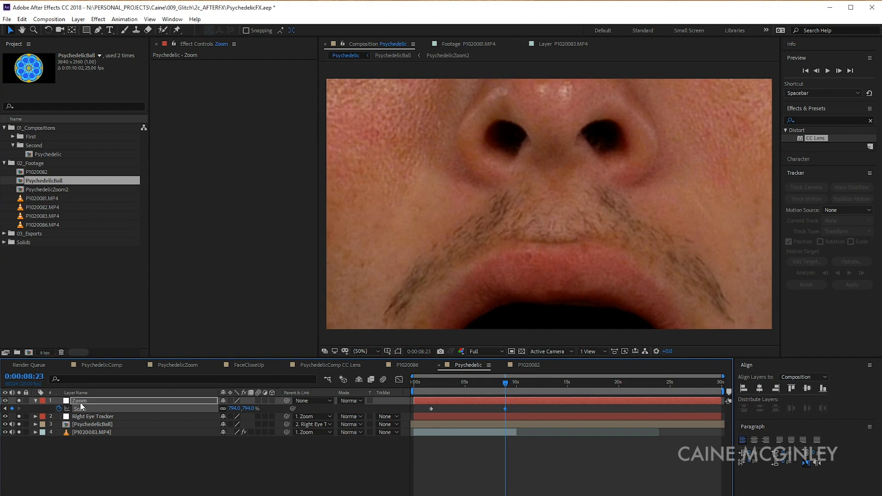
Add a position keyframe to the Zoom null, place it at 0:00:01:17, and show all its keyframed properties.
key(p)
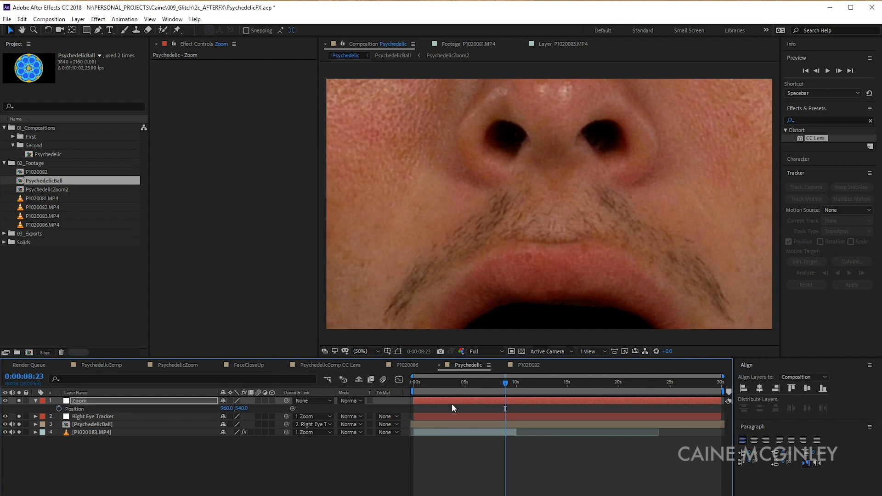
click(59, 409)
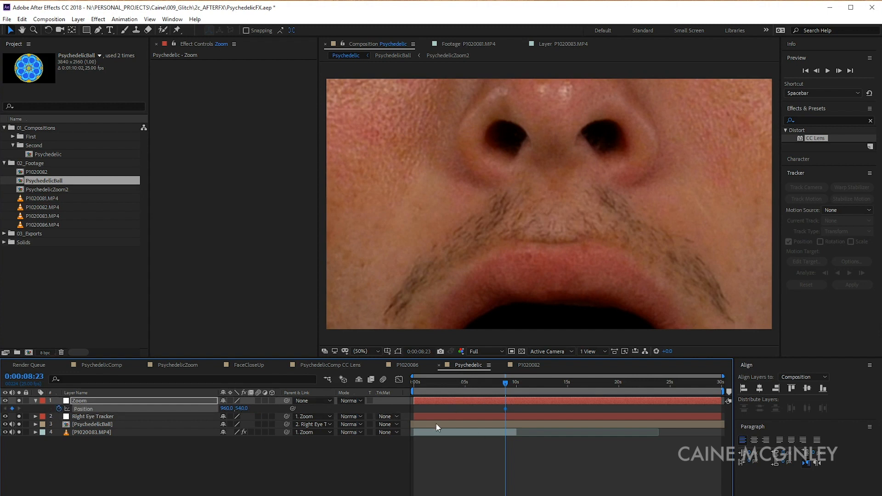
key(u)
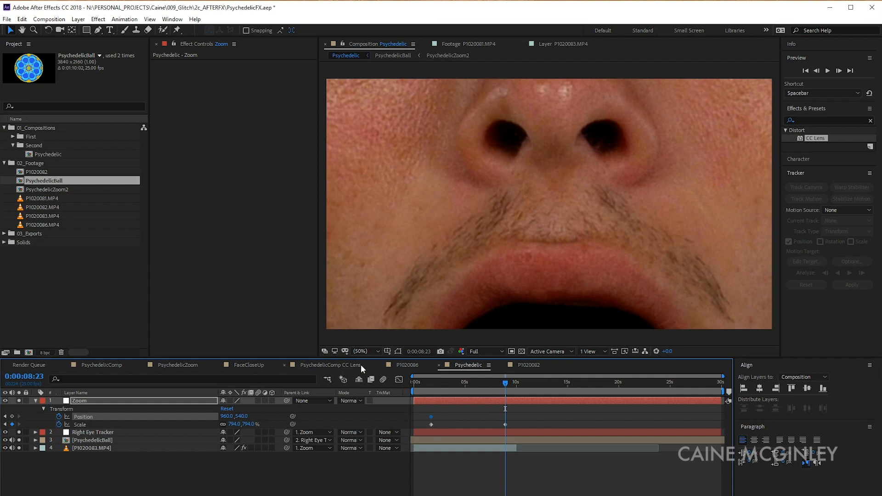
Set the Zoom null's position at 0:00:08:23 to 121, 1727, bringing the psychedelic eye near the frame's centre.
drag(242, 418, 806, 338)
drag(219, 419, 29, 421)
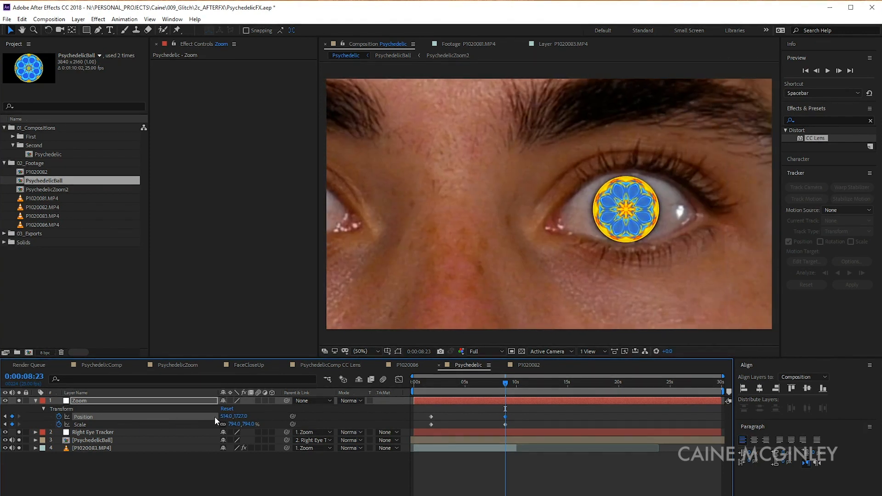
drag(222, 416, 343, 344)
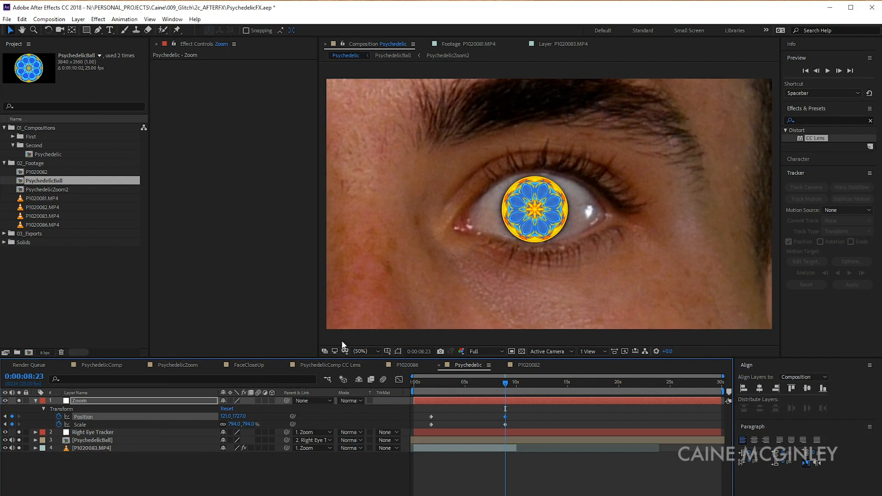
Turn on the title/action safe guides and centre the ball at 0:00:08:23 with Zoom's scale at 1657% and position at -660, 2970.
click(387, 351)
click(398, 363)
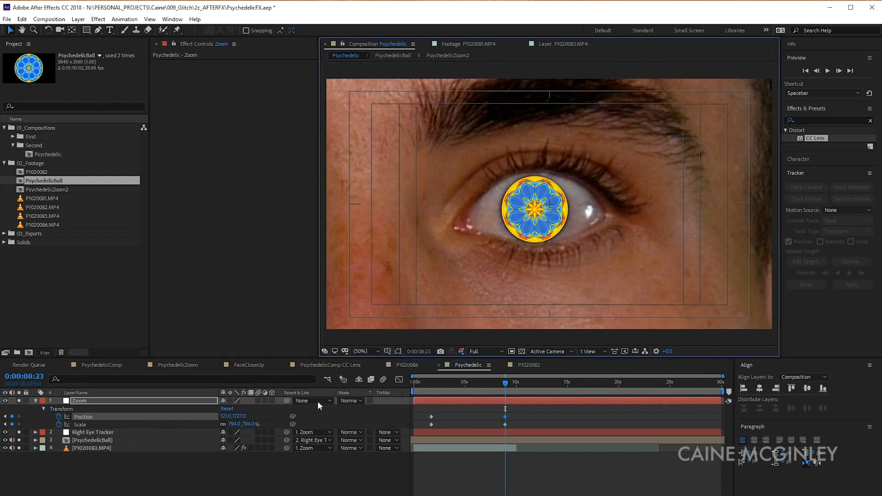
drag(227, 417, 257, 416)
mouse_move(239, 416)
mouse_down()
mouse_move(229, 416)
mouse_move(629, 417)
mouse_move(187, 416)
mouse_move(247, 416)
mouse_up()
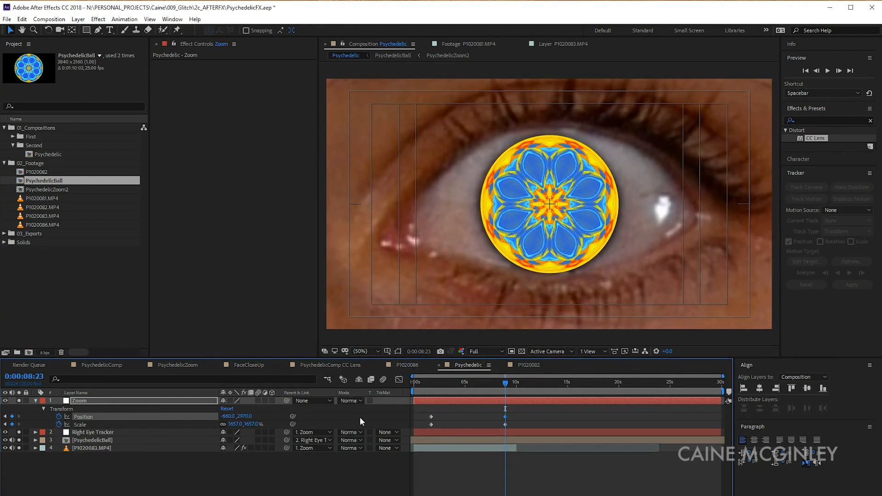
Scrub the end of the zoom up to 0:00:08:23 with Zoom's keyframes shown, and close the P1020086 composition's timeline.
click(36, 401)
mouse_move(486, 383)
mouse_down()
mouse_move(417, 385)
mouse_move(504, 385)
mouse_up()
key(u)
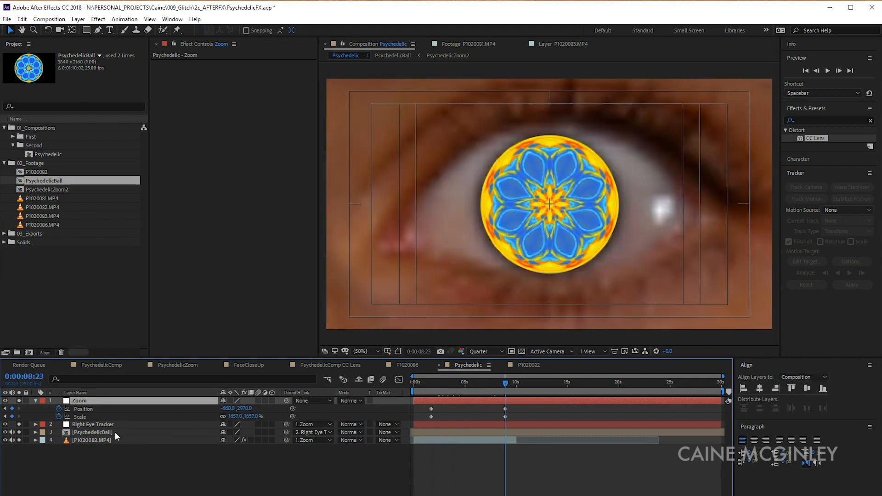
click(417, 366)
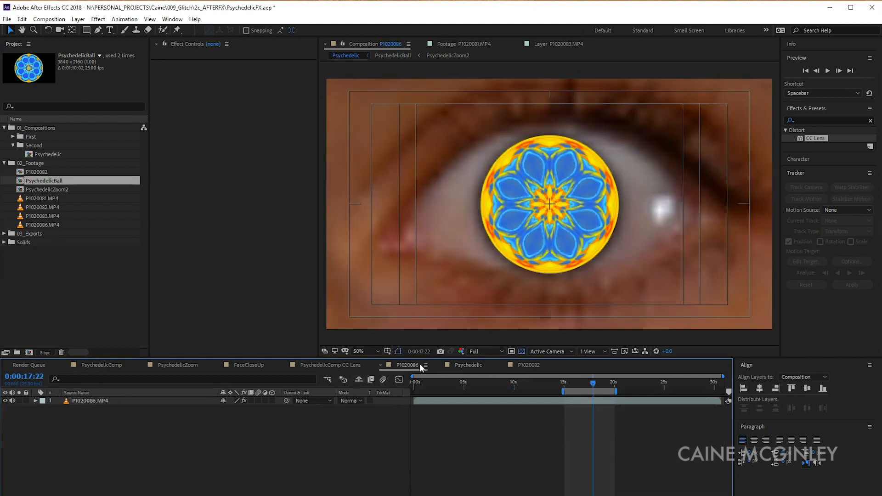
click(380, 365)
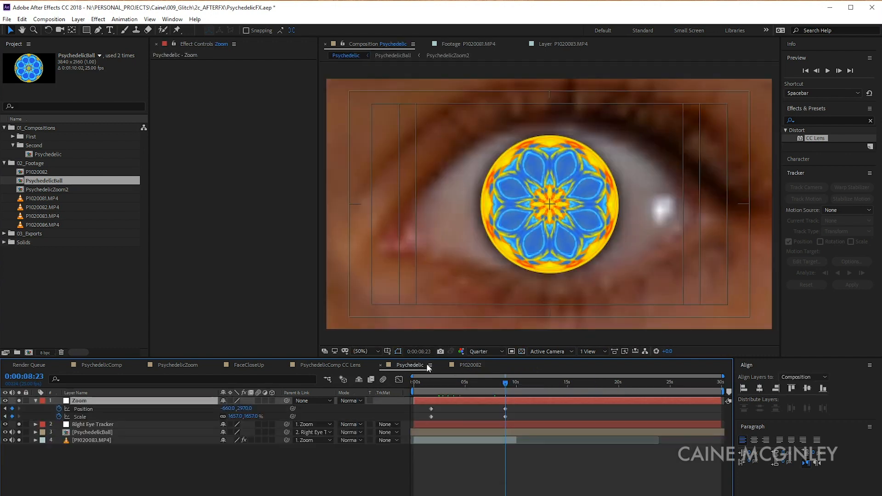
Add the PsychedelicBall composition as a new layer at the top of the Psychedelic composition.
click(461, 367)
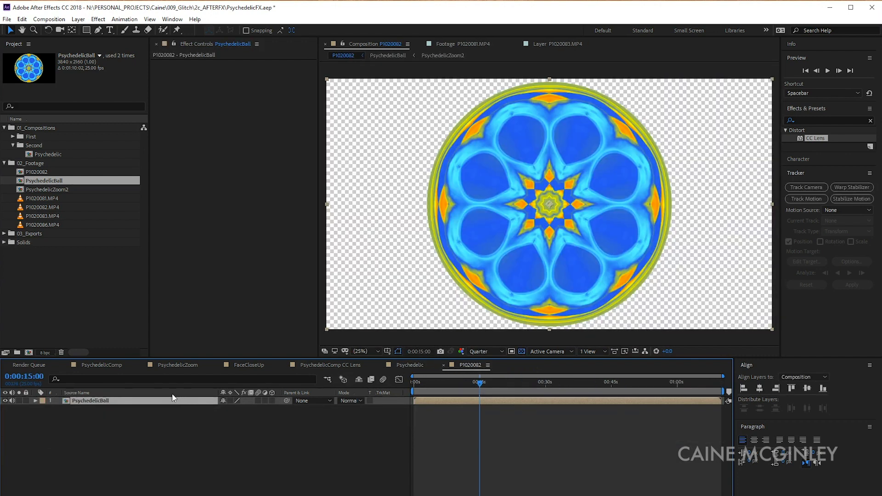
double_click(74, 399)
click(38, 180)
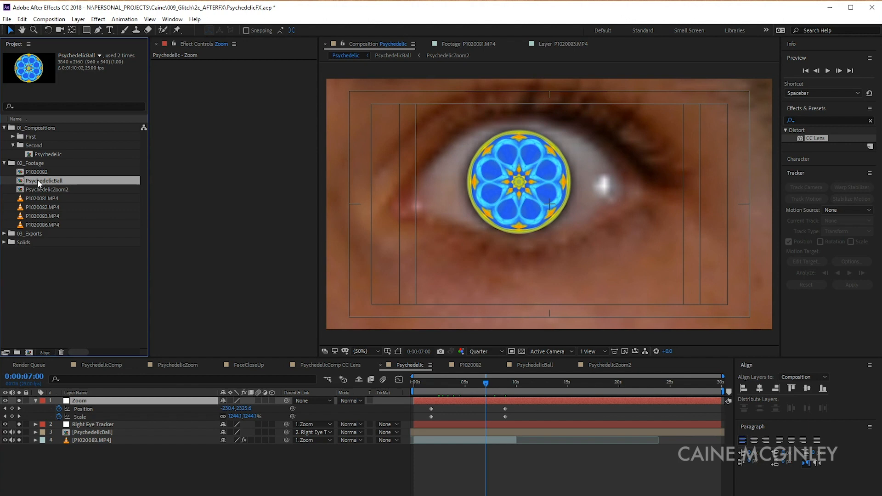
drag(37, 179, 89, 402)
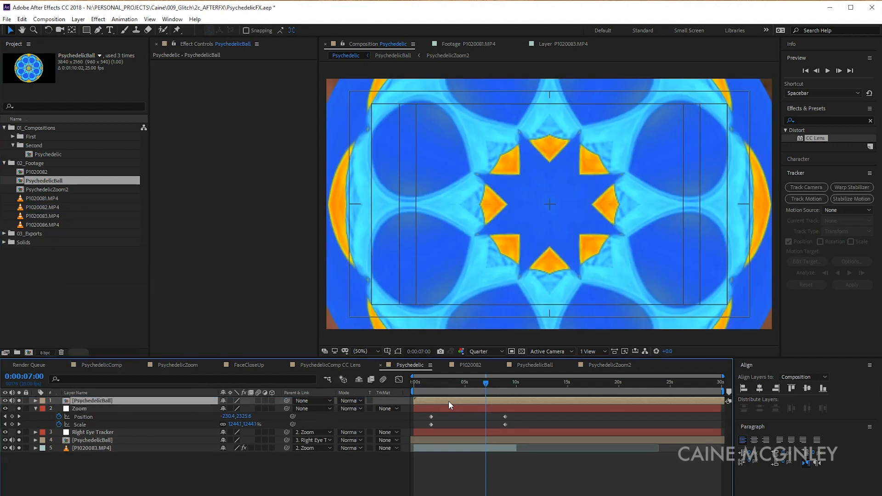
Shift the top PsychedelicBall layer earlier in time and trim its start to 0:00:08:22.
drag(449, 400, 534, 407)
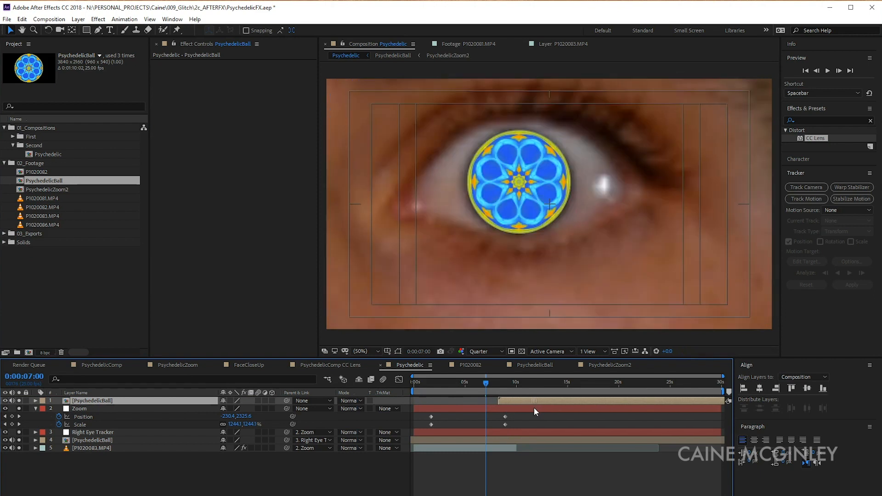
key(ctrl+z)
drag(485, 383, 506, 385)
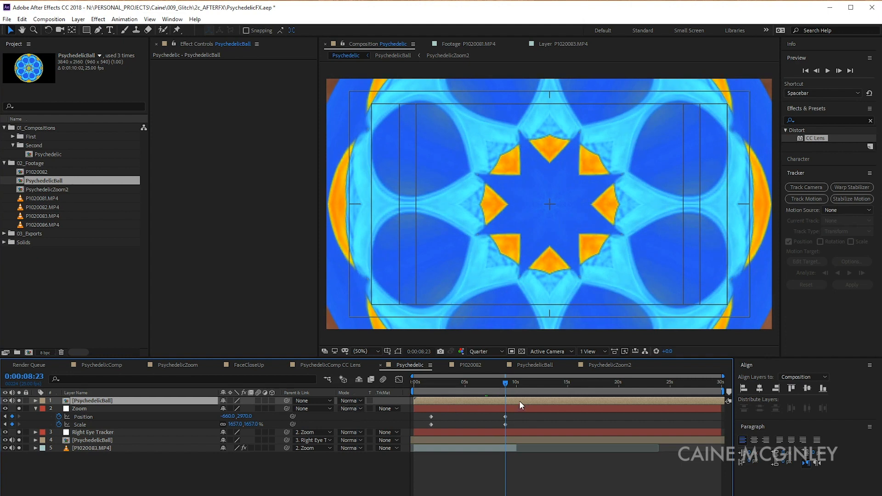
key(alt+bracketleft)
key(Page_Up)
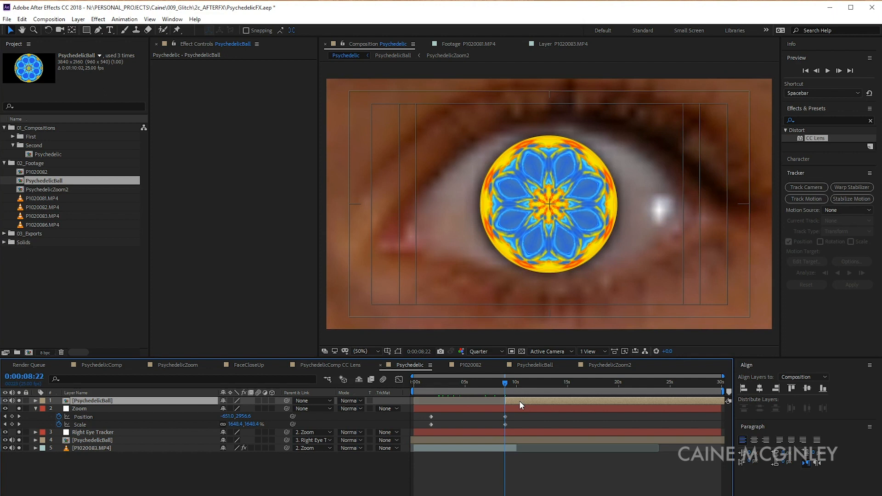
drag(528, 401, 490, 399)
key(alt+bracketleft)
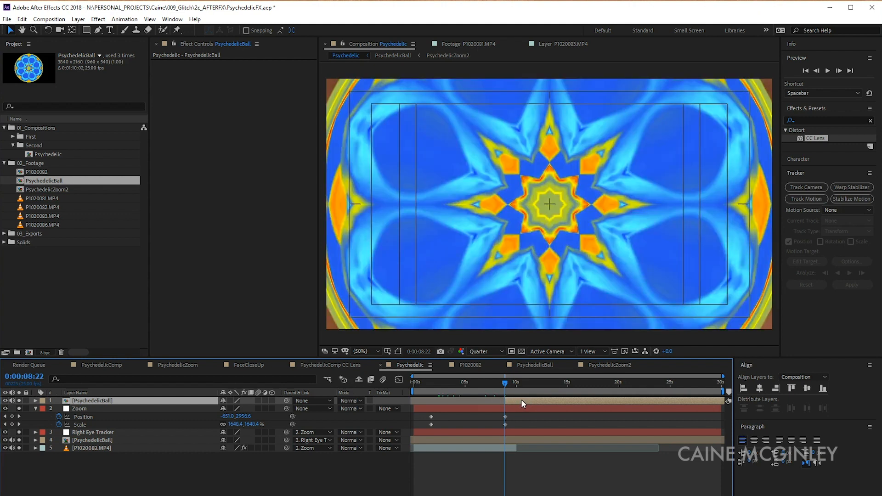
Inside PsychedelicBall, keyframe PsychedelicZoom2's CC Lens Size at 48 at 0:00:16:23 and at 128 at 0:00:17:23.
key(equal)
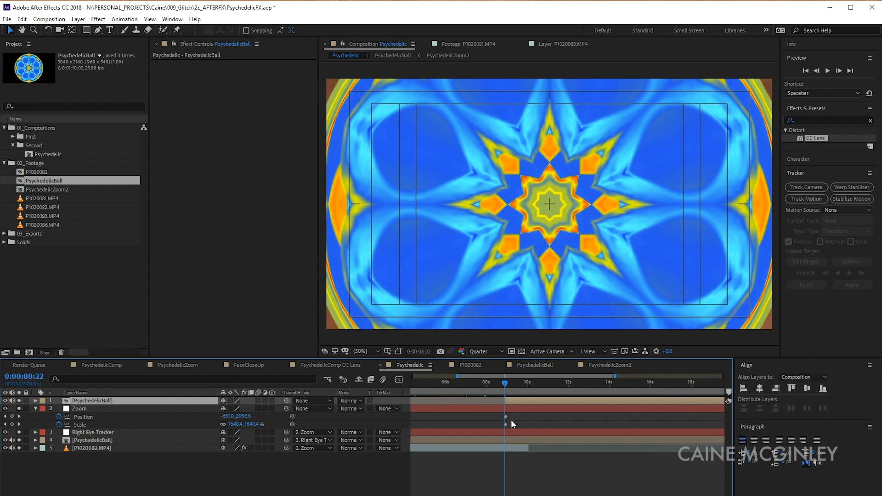
double_click(525, 400)
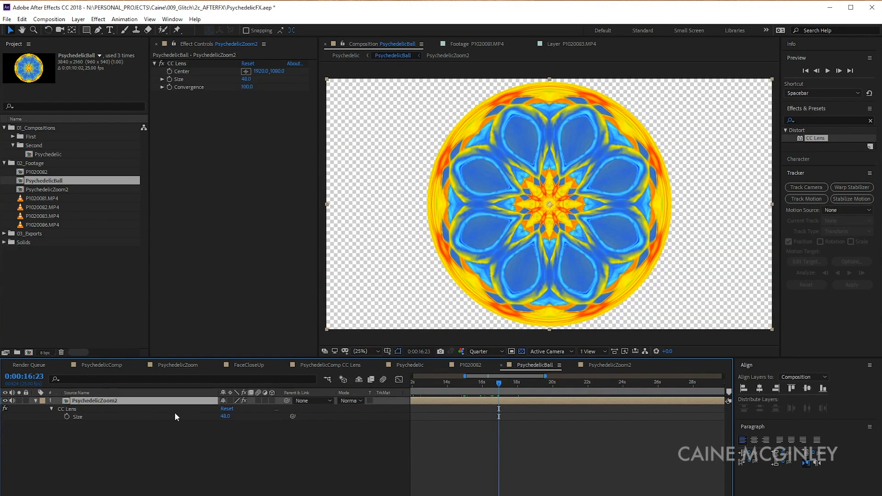
click(169, 78)
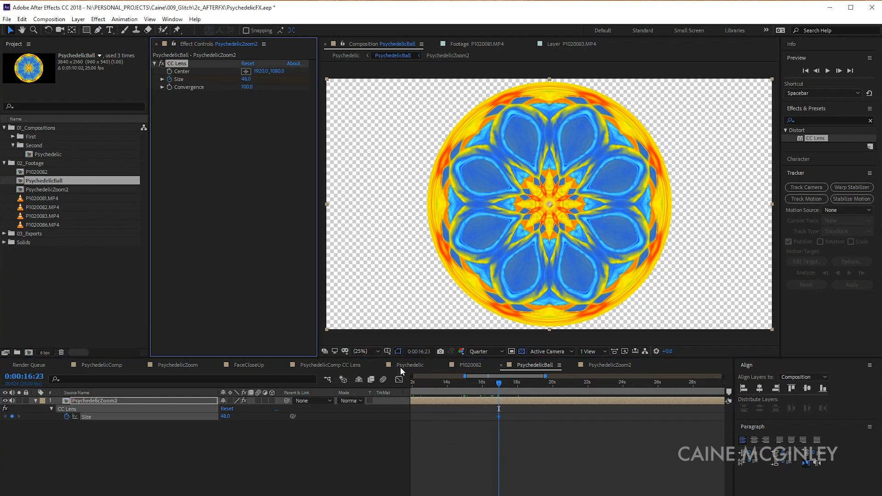
drag(503, 382, 516, 381)
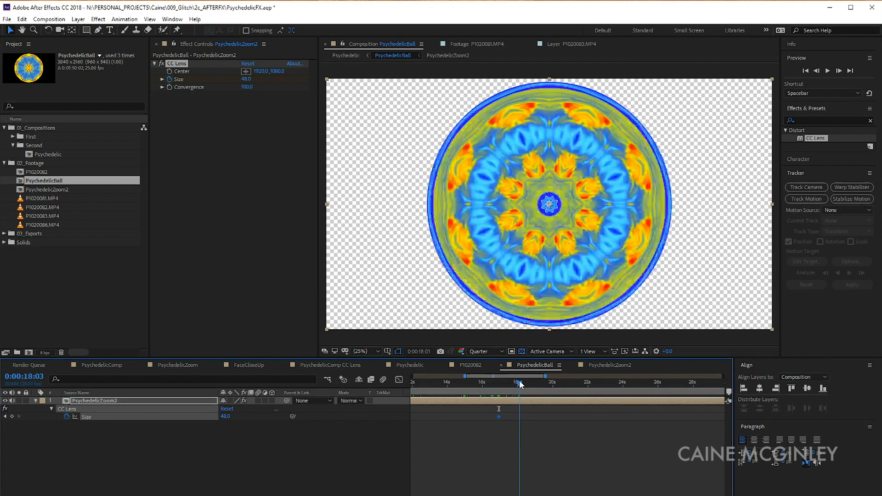
drag(246, 79, 283, 77)
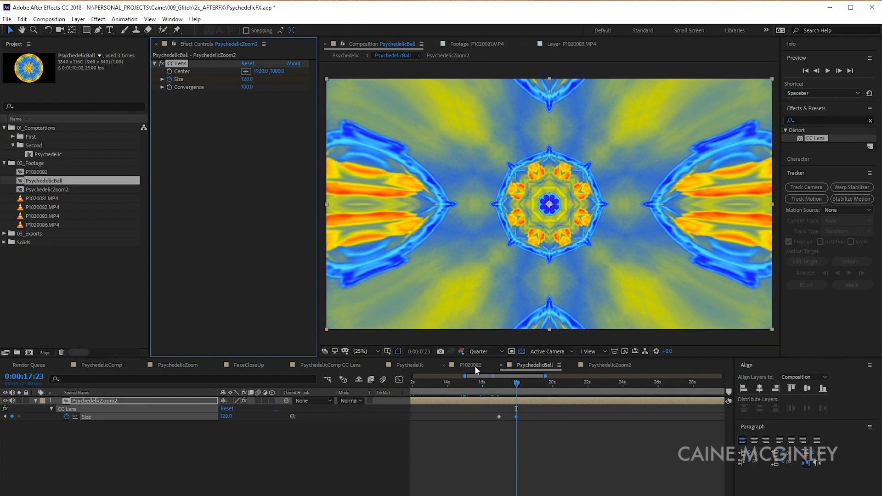
Hide the top PsychedelicBall layer in the Psychedelic composition and check the tracked ball's growth around 0:00:09:11.
click(409, 366)
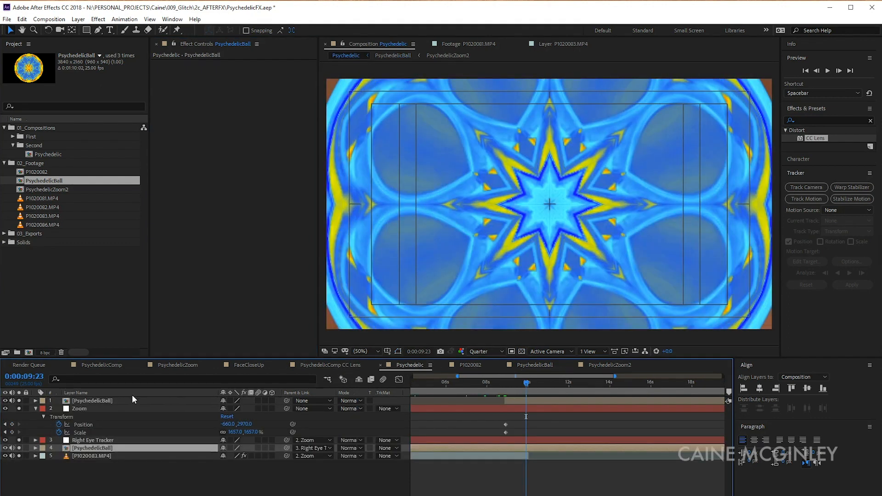
click(5, 401)
mouse_move(526, 382)
mouse_down()
mouse_move(503, 387)
mouse_move(517, 385)
mouse_up()
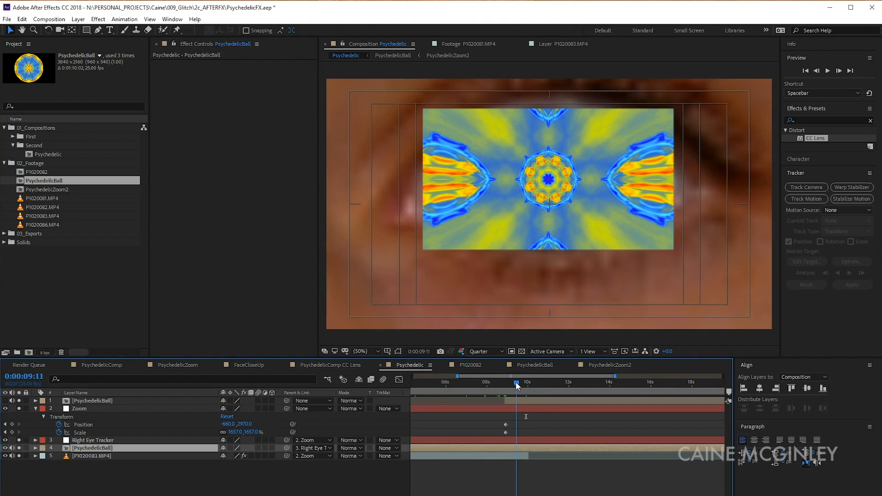
Inspect the PsychedelicBall composition's frame size in its settings and return to the Psychedelic composition.
double_click(96, 445)
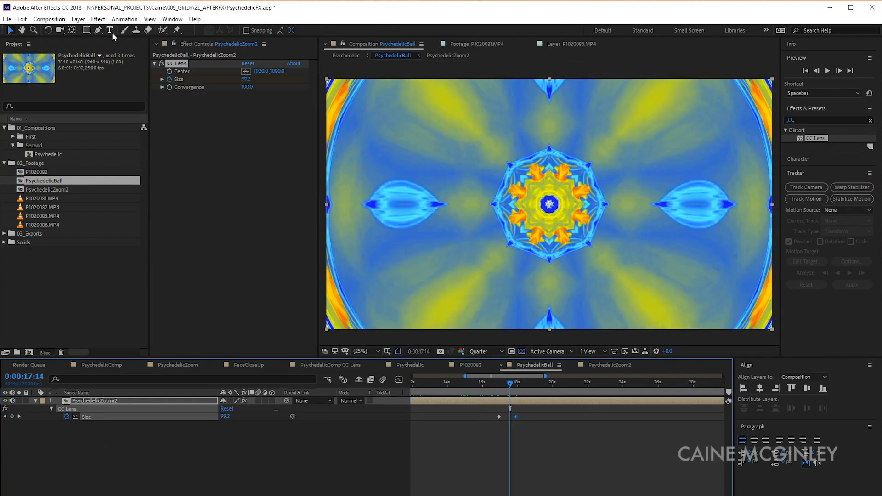
click(49, 19)
click(60, 38)
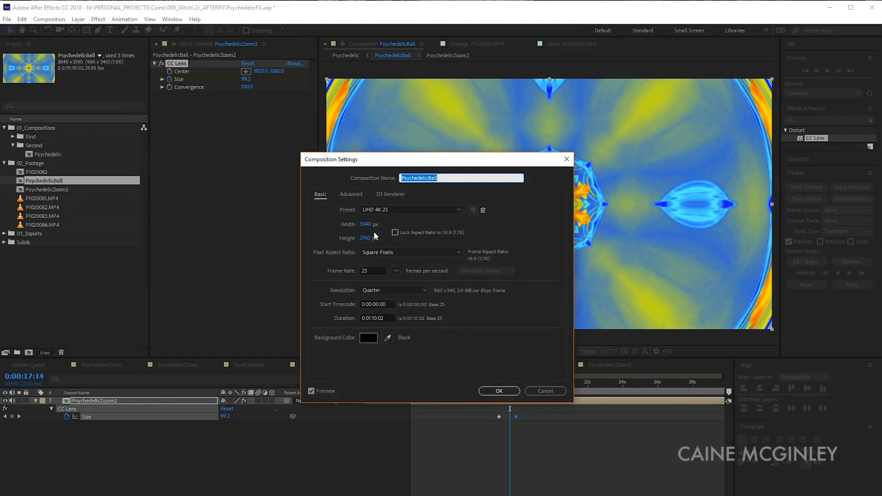
click(505, 390)
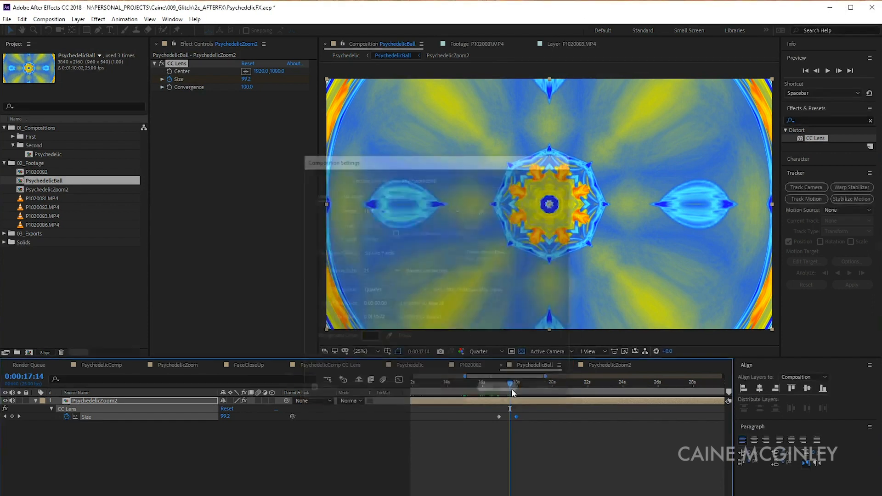
click(410, 365)
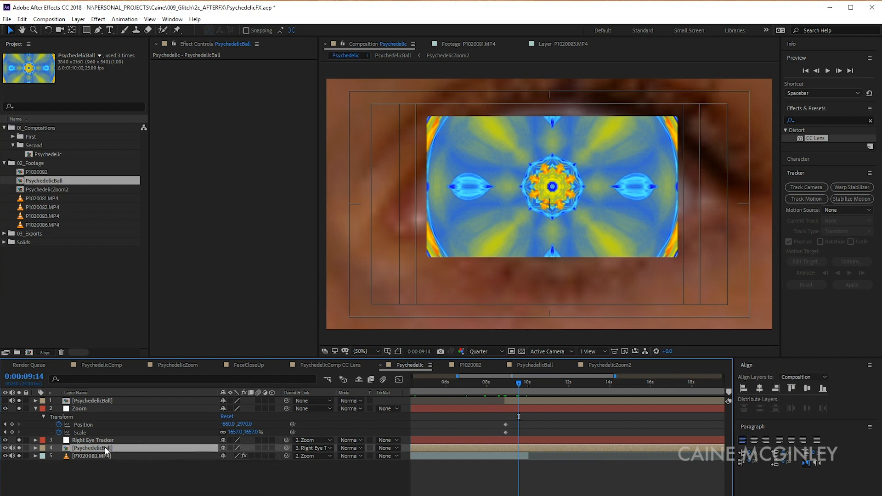
Set the tracked PsychedelicBall layer's scale to 3.7% and check the ball's size at 0:00:08:22.
key(s)
drag(236, 456, 242, 456)
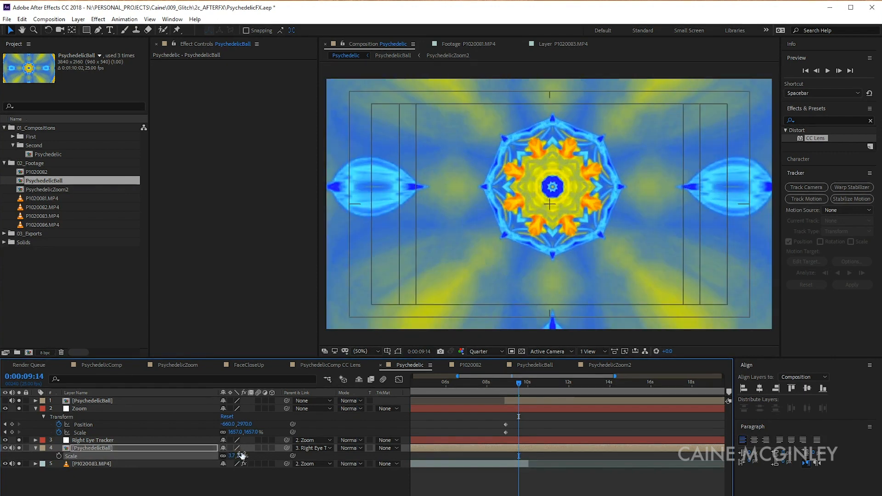
drag(519, 383, 507, 384)
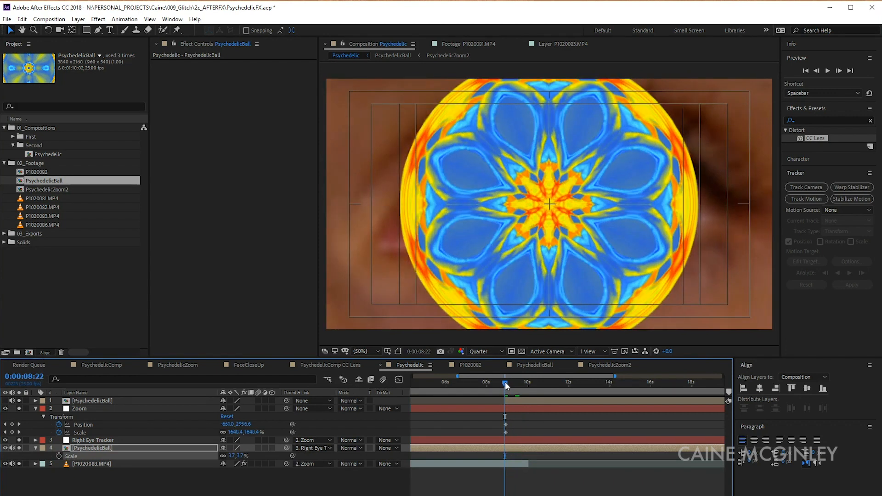
Reduce PsychedelicZoom2's scale inside PsychedelicBall to 66% and, after comparing it with the eye in Psychedelic, to 48%.
click(107, 447)
double_click(106, 445)
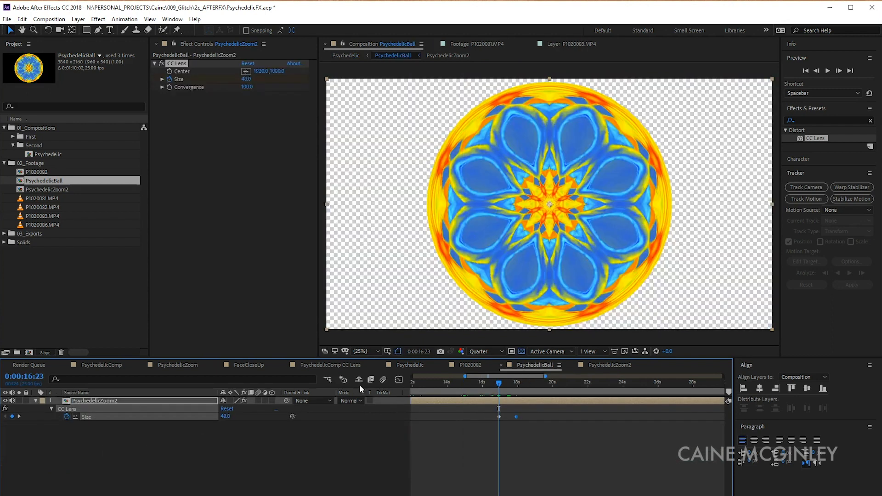
click(93, 401)
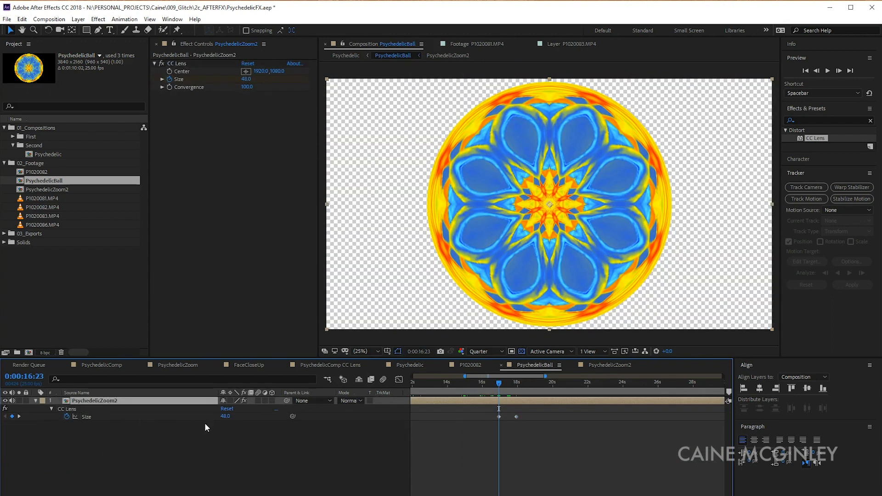
key(s)
drag(244, 409, 231, 409)
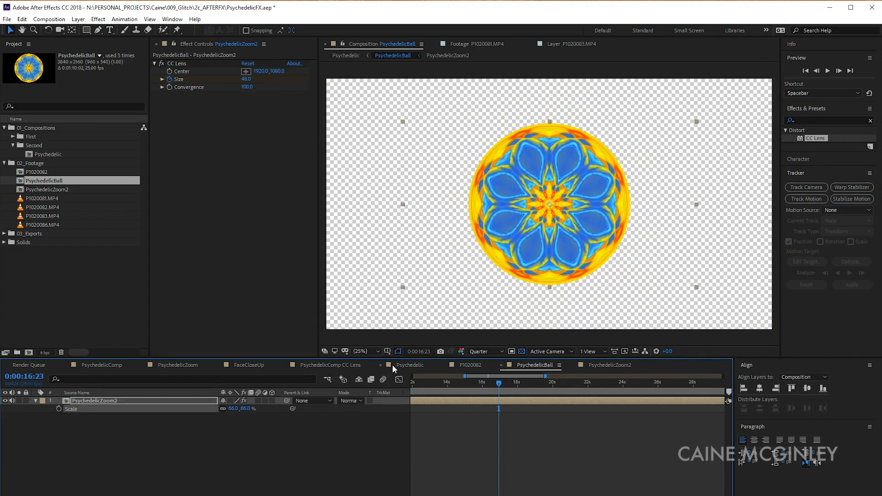
click(408, 365)
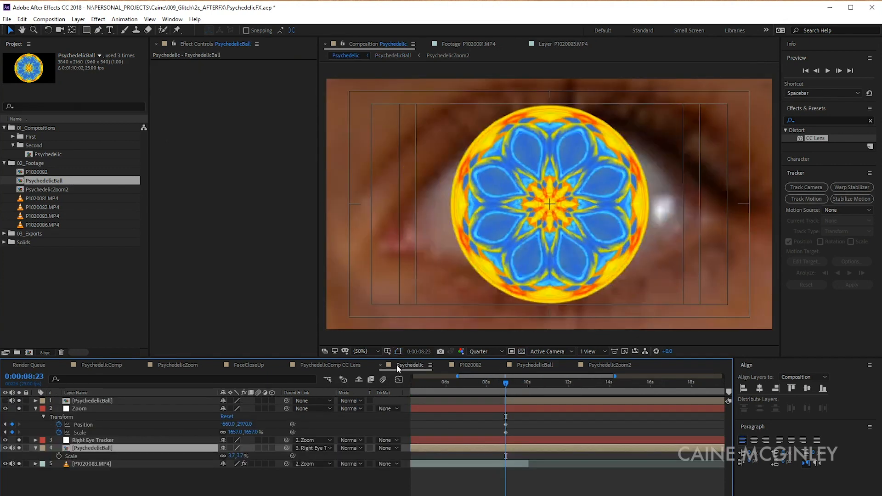
double_click(88, 448)
drag(247, 409, 240, 409)
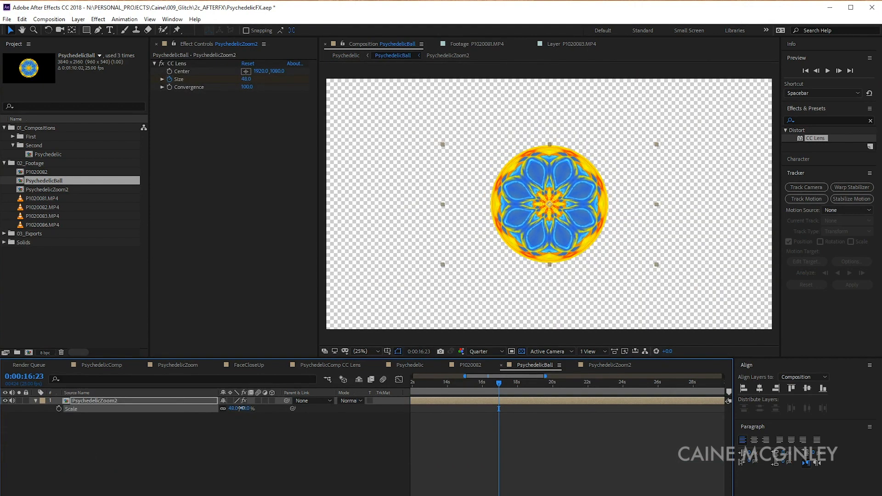
click(407, 365)
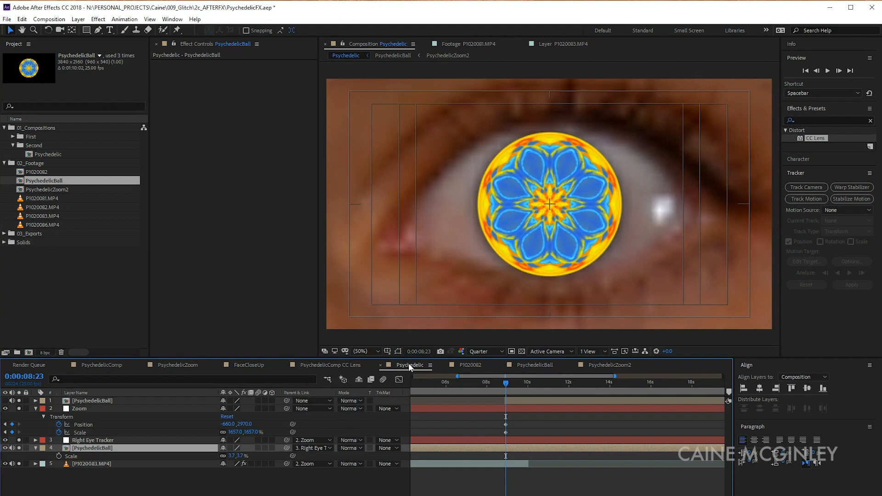
Close the P1020082 composition's timeline and scrub the Psychedelic composition from 0:00:08:23 to 0:00:10:00.
click(474, 365)
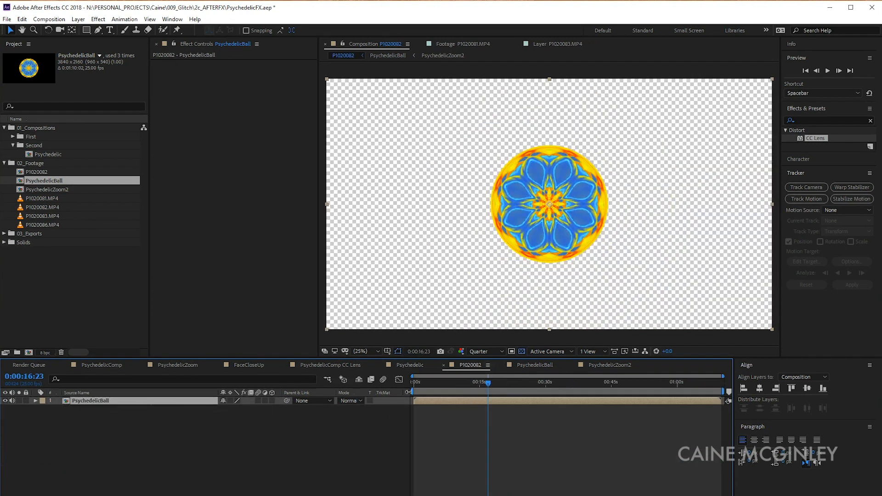
click(444, 365)
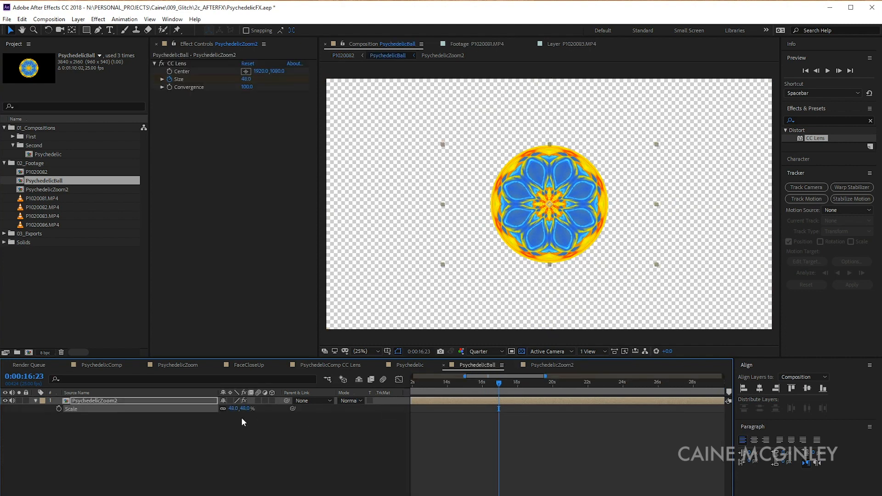
click(415, 366)
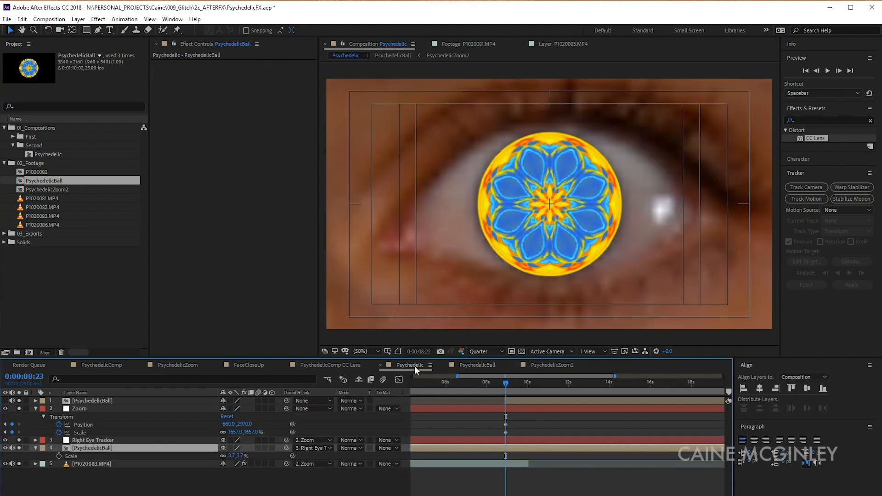
drag(504, 387, 528, 387)
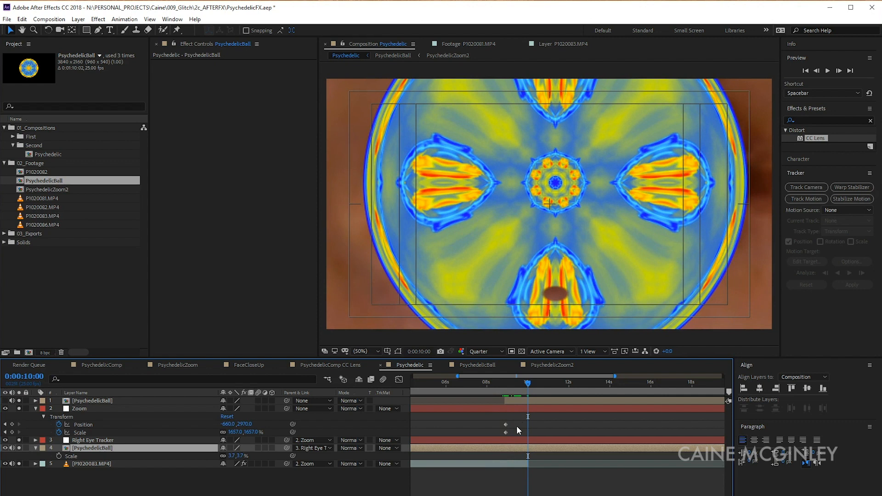
Move PsychedelicZoom2's second CC Lens Size keyframe inside PsychedelicBall to 0:00:18:00 and set its value to 127.
double_click(101, 448)
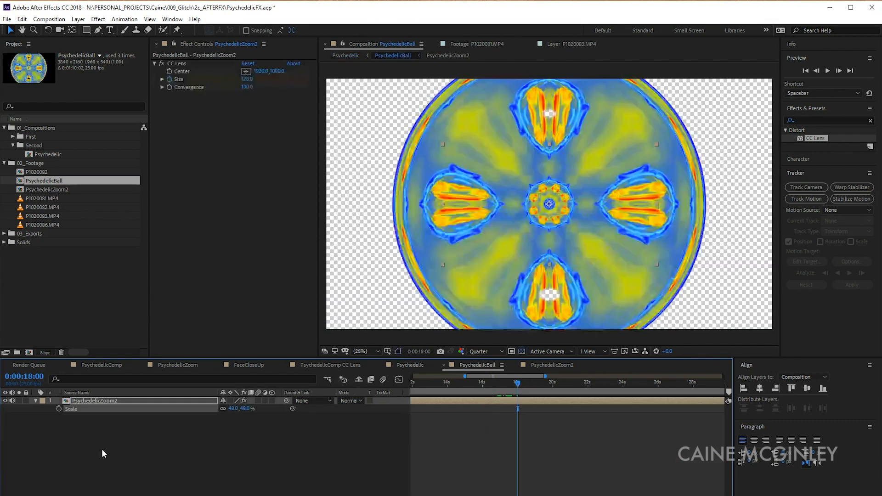
click(527, 402)
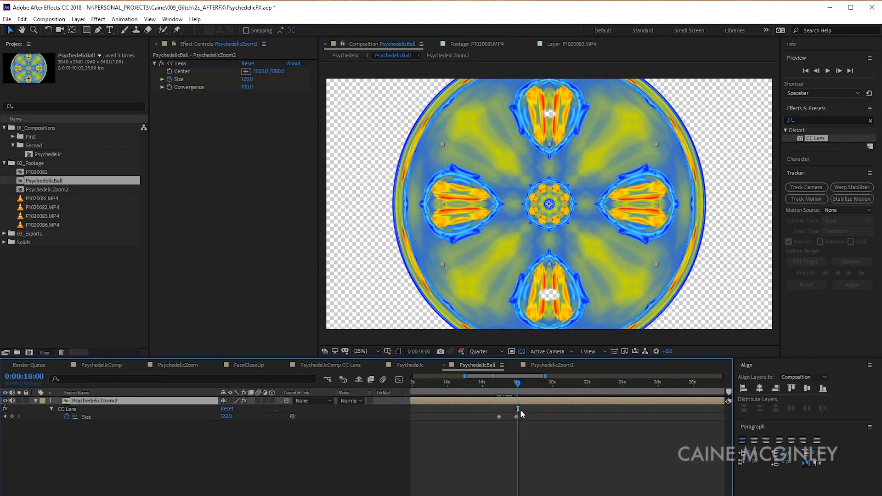
click(516, 417)
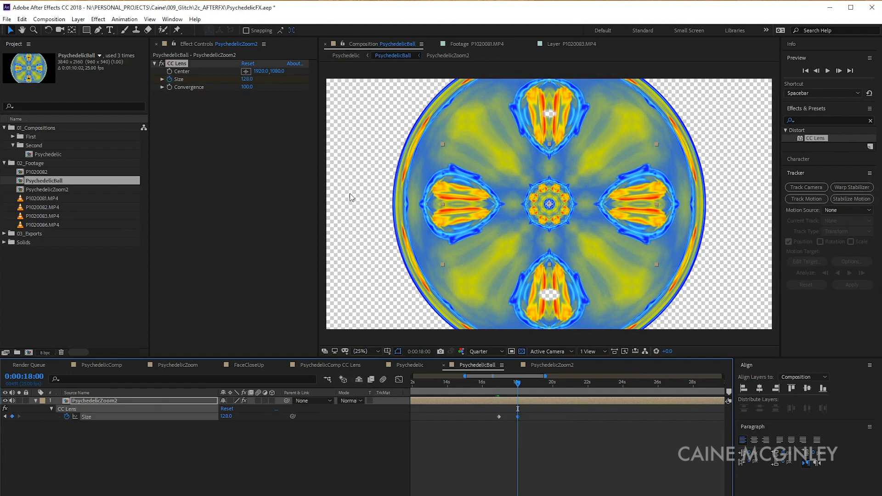
drag(244, 79, 243, 79)
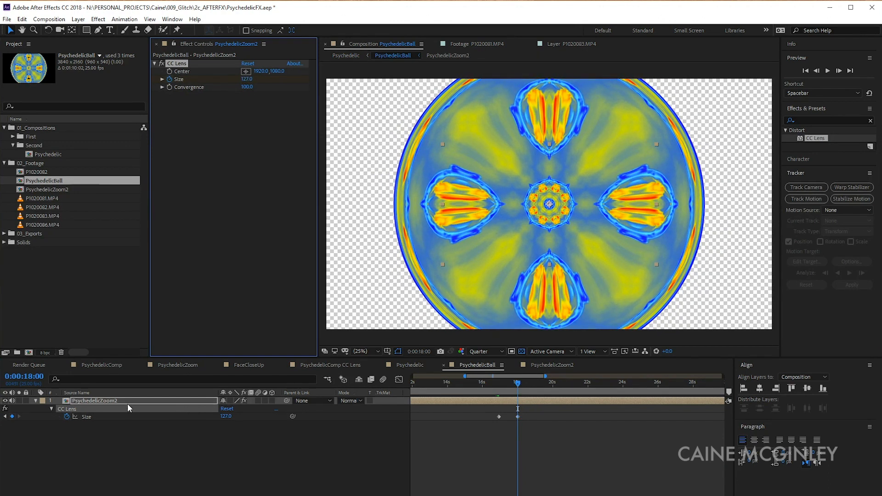
click(110, 400)
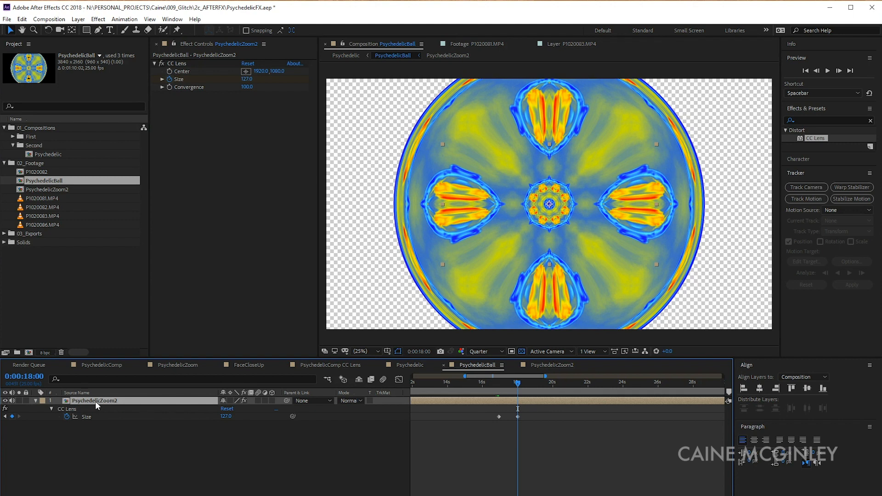
Keyframe PsychedelicZoom2's scale inside PsychedelicBall from 48% at the first CC Lens Size keyframe to 82% at 0:00:18:00.
key(s)
click(58, 408)
key(s)
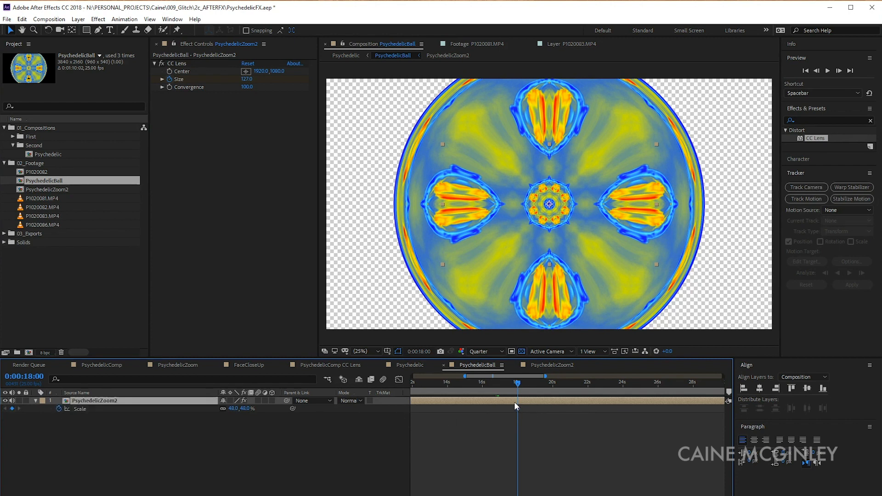
key(u)
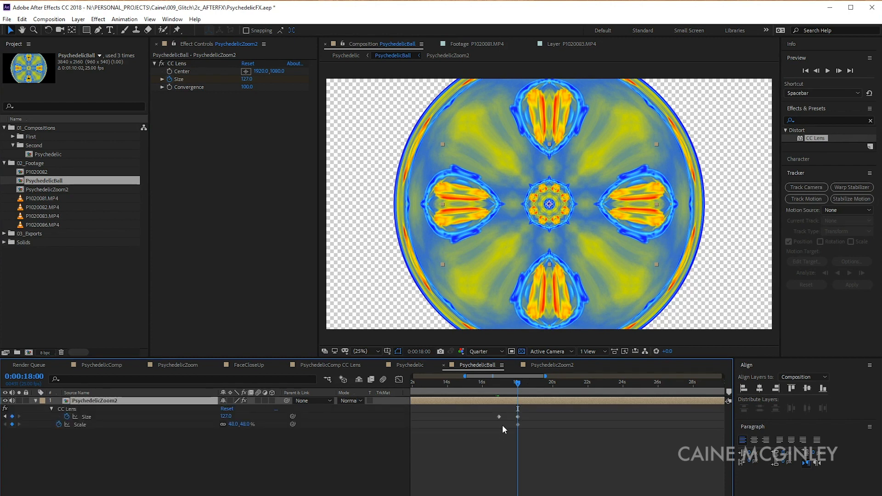
click(517, 426)
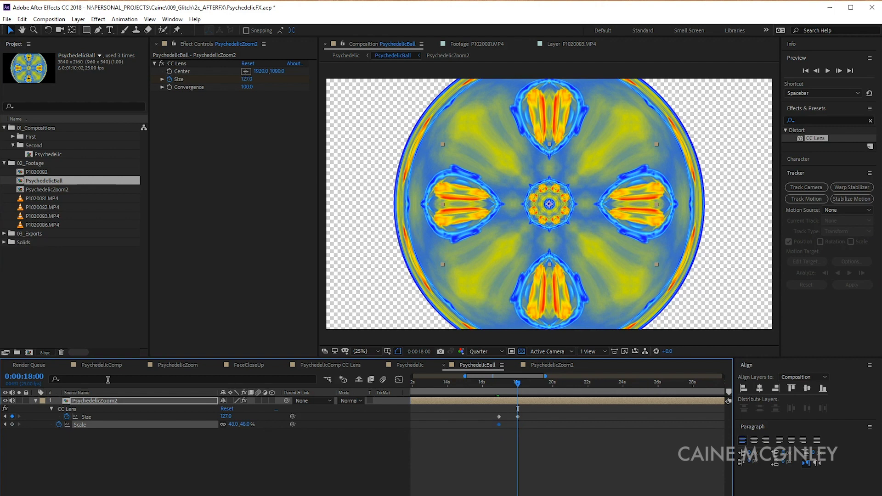
drag(242, 423, 259, 422)
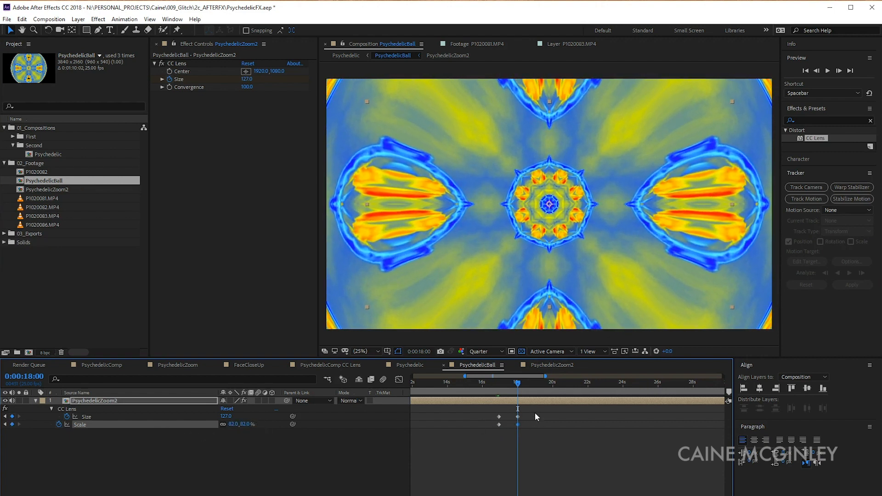
Delete the topmost, unparented PsychedelicBall layer from the Psychedelic composition.
click(413, 365)
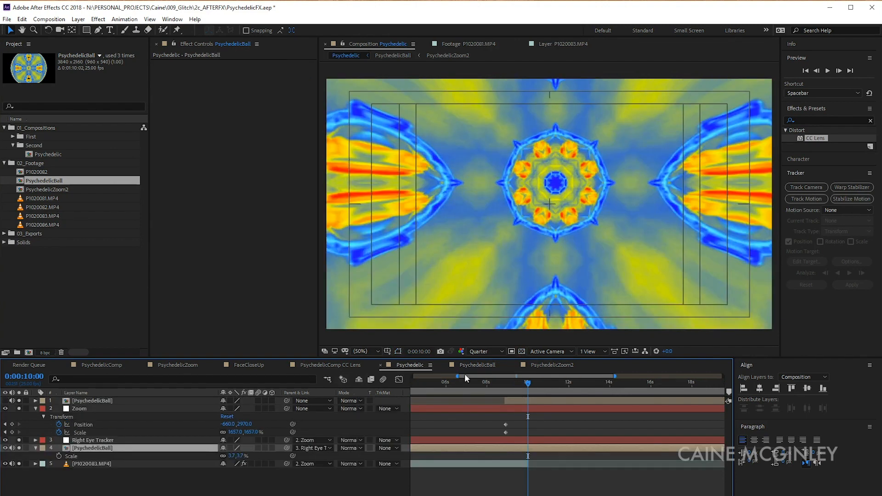
mouse_move(526, 388)
mouse_down()
mouse_move(502, 389)
mouse_move(527, 388)
mouse_up()
click(67, 401)
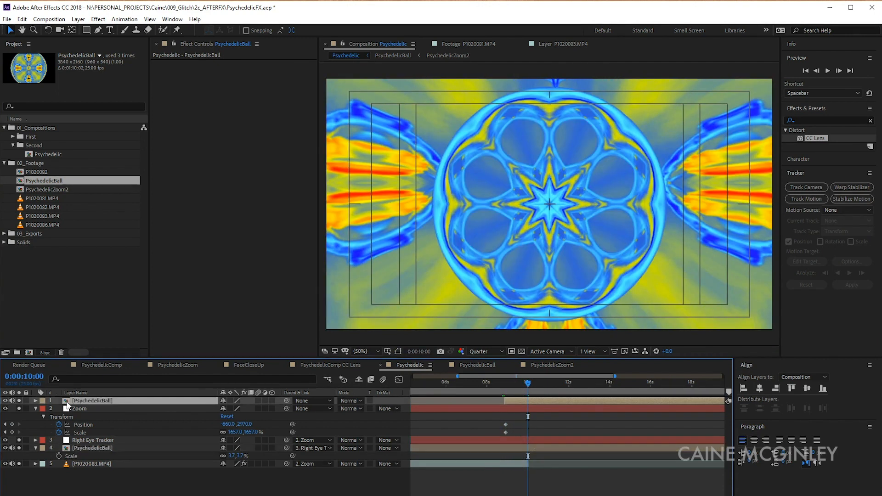
key(Delete)
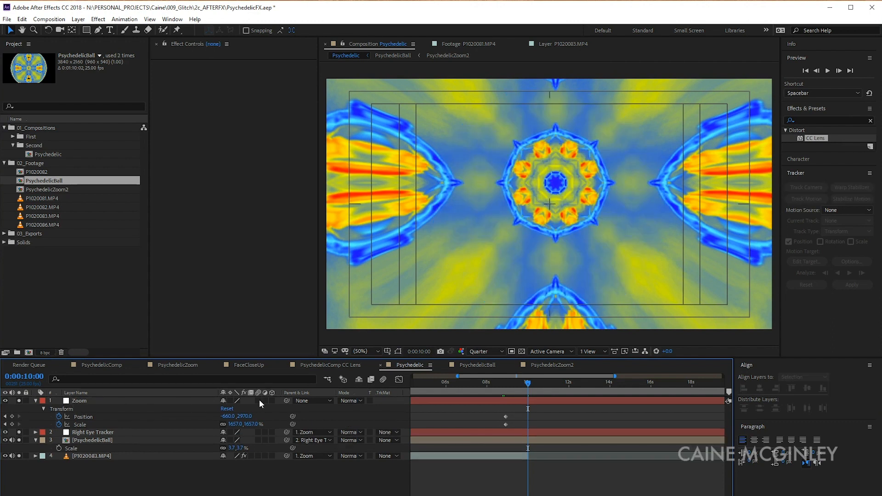
Check the PsychedelicZoom2 and PsychedelicComp compositions and add PsychedelicZoom2 as the top layer of Psychedelic.
click(545, 365)
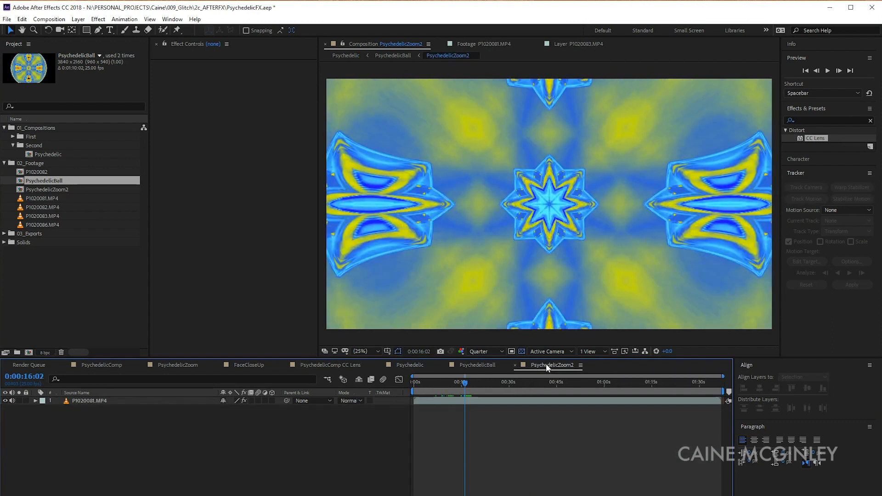
click(101, 366)
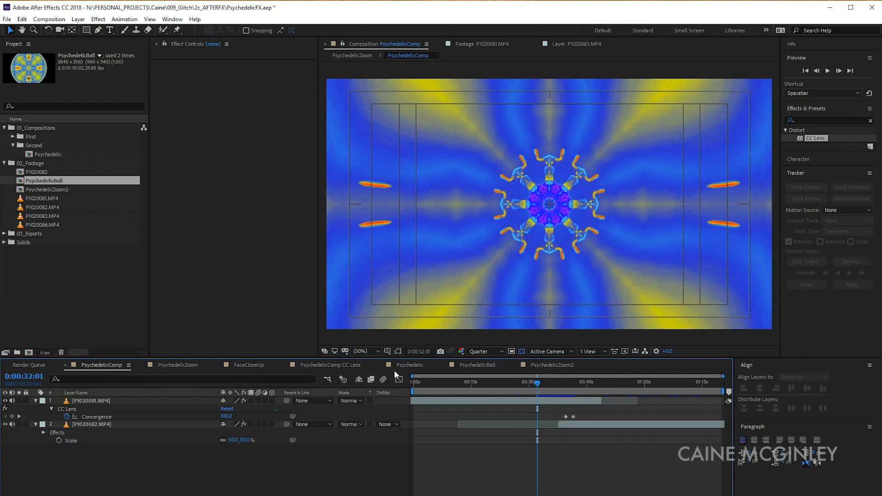
click(411, 364)
click(36, 189)
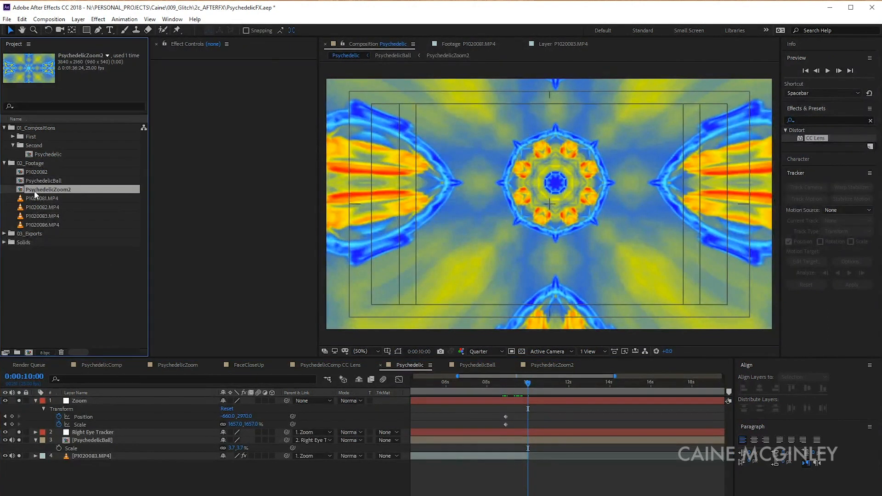
drag(34, 189, 85, 399)
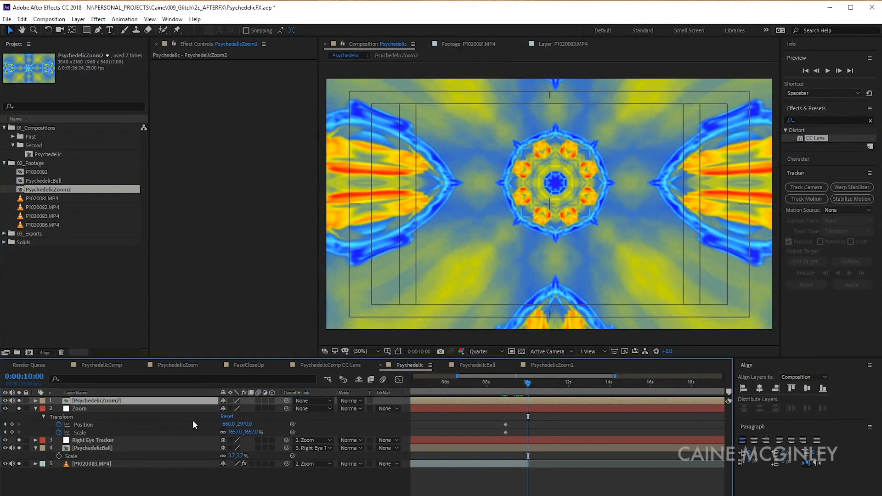
Slide the PsychedelicZoom2 layer earlier in Psychedelic and trim its start to 0:00:08:23.
drag(523, 400, 498, 398)
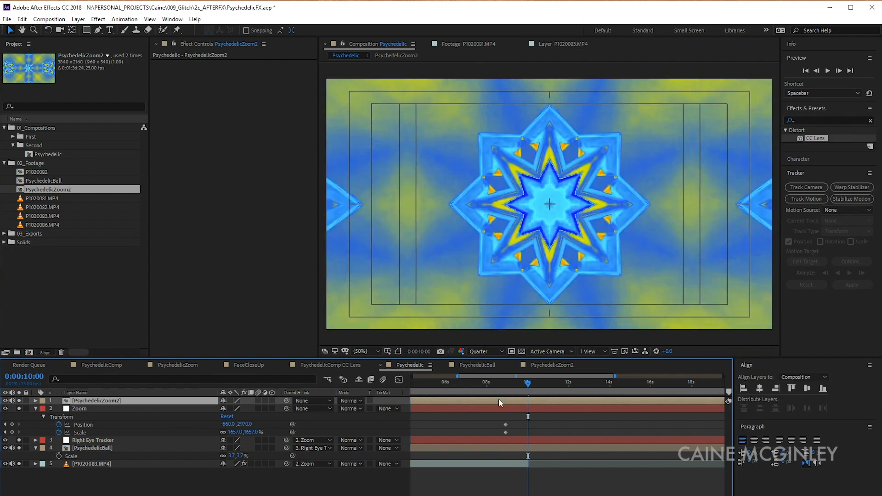
drag(568, 397, 532, 399)
key(alt+bracketleft)
click(545, 382)
drag(544, 401, 528, 401)
click(510, 383)
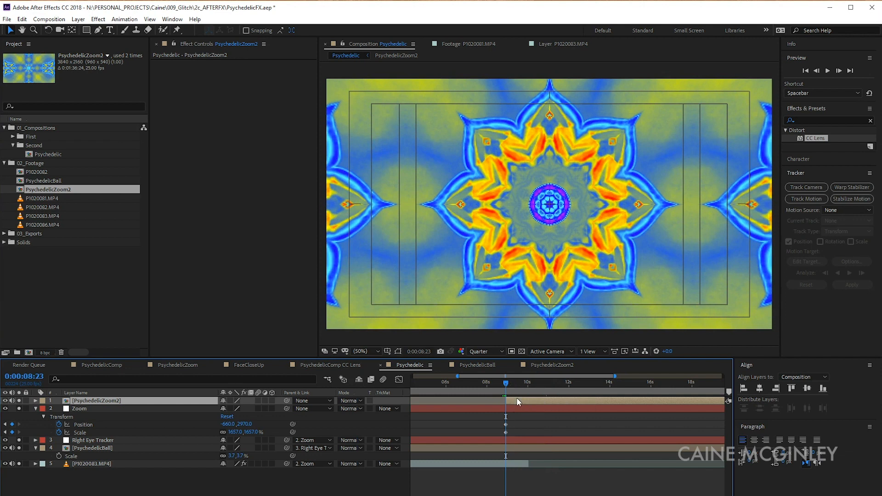
Keyframe PsychedelicZoom2's opacity in Psychedelic from 0% at 0:00:08:23 to 100% at 0:00:10:00 and scrub through the fade-in.
key(t)
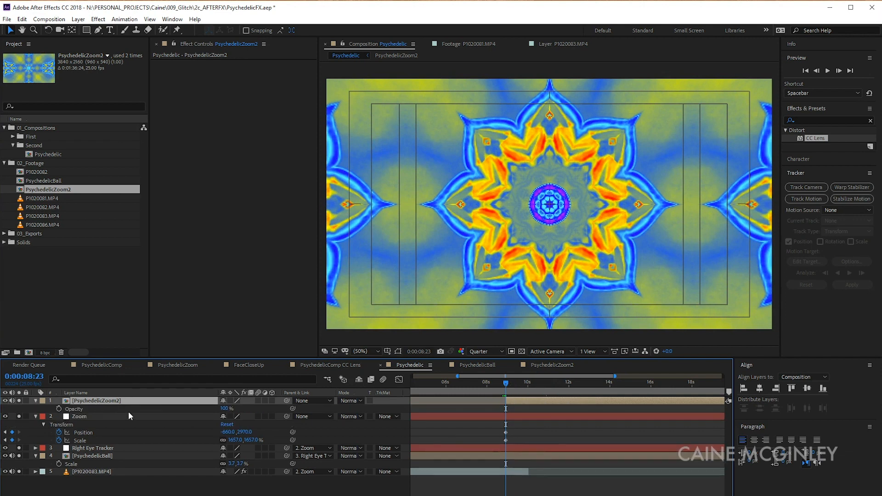
click(59, 408)
drag(224, 409, 193, 409)
drag(506, 389, 528, 388)
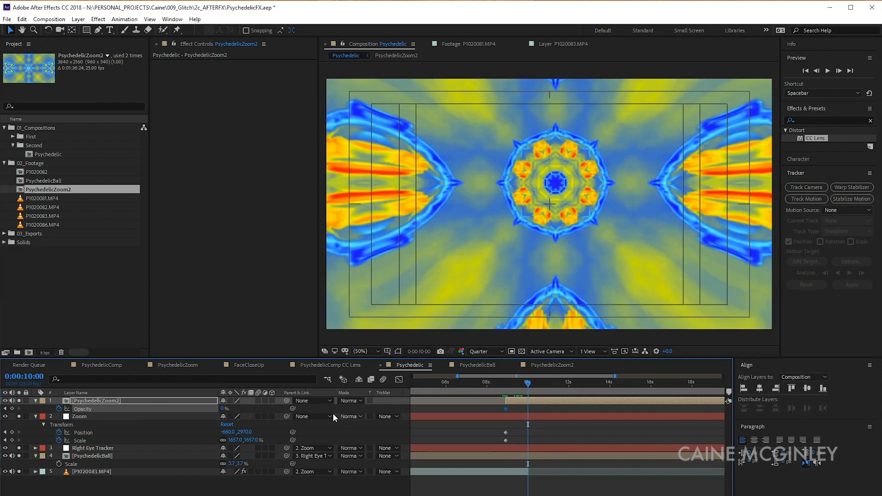
drag(229, 409, 267, 409)
drag(527, 385, 508, 389)
drag(507, 389, 601, 385)
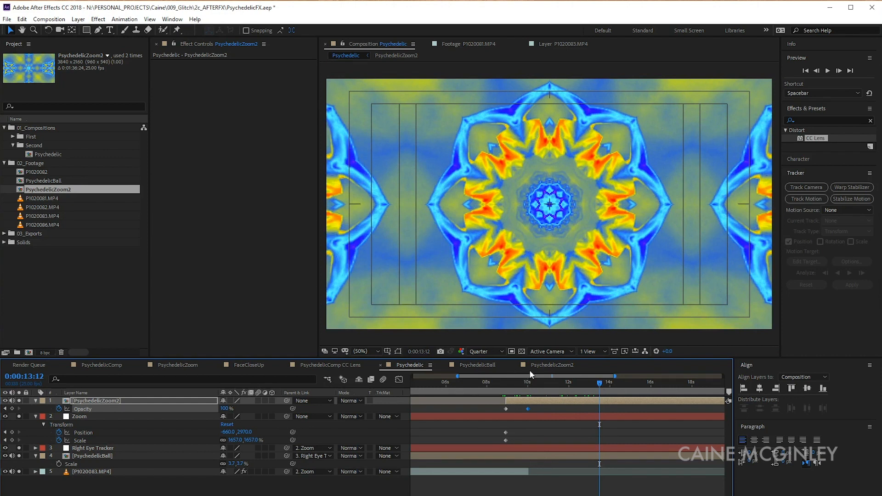
Try Fish Head, Wheel, Flip Flop and Flipper mirroring for P1020081.MP4's CC Kaleida inside PsychedelicZoom2, and return it to Starlish.
click(546, 364)
click(109, 401)
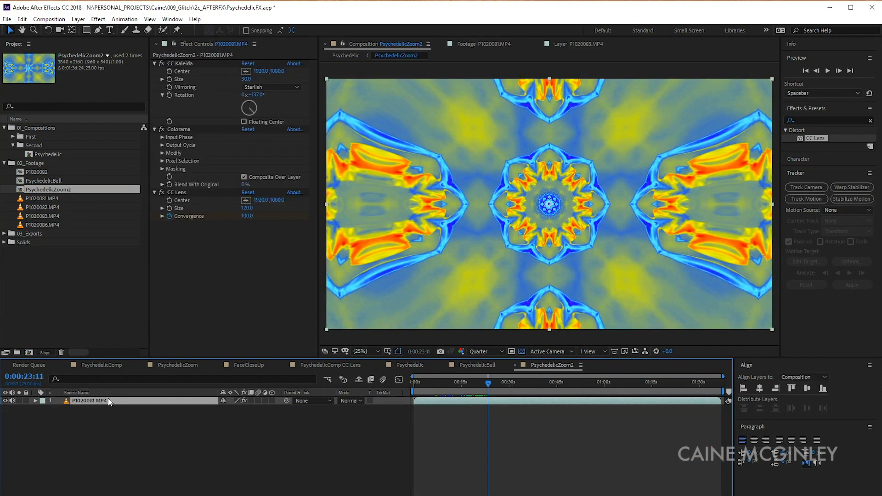
click(261, 88)
click(271, 107)
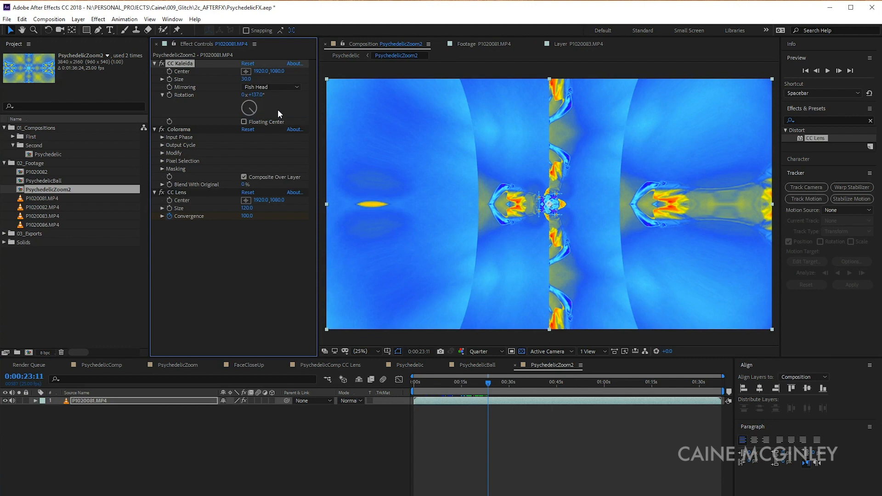
click(280, 87)
click(281, 107)
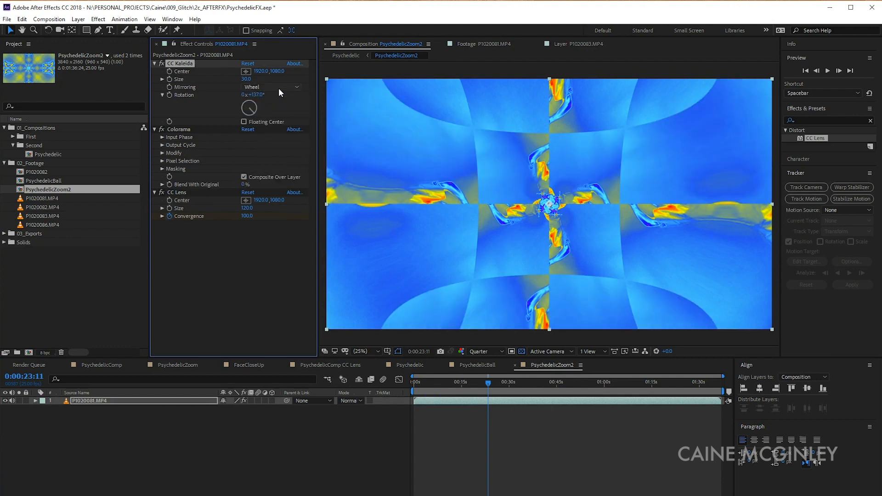
click(279, 87)
click(279, 140)
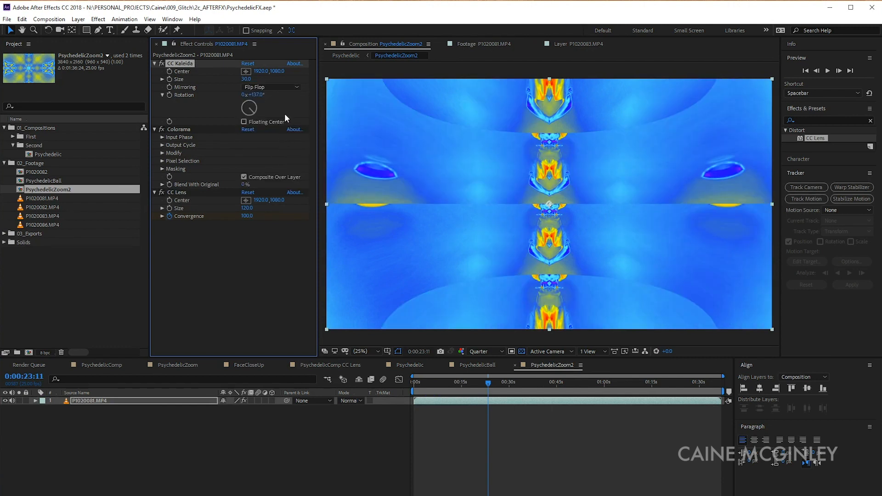
click(275, 87)
click(277, 167)
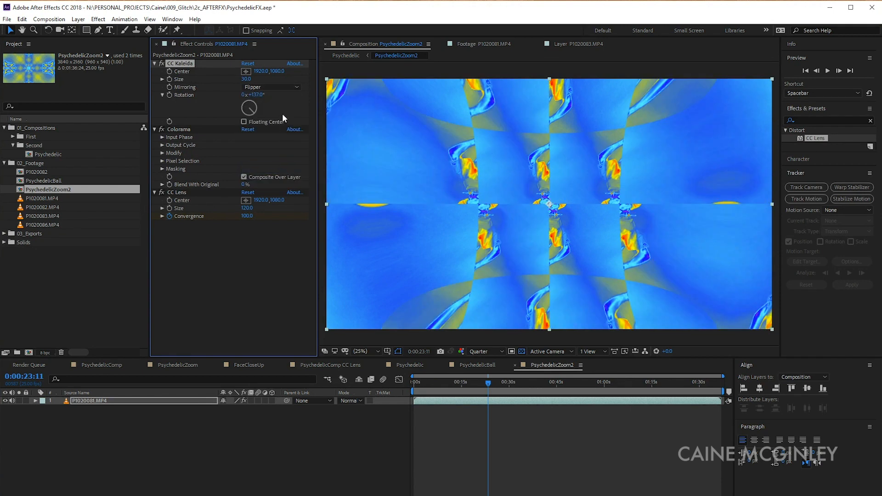
click(283, 86)
click(284, 177)
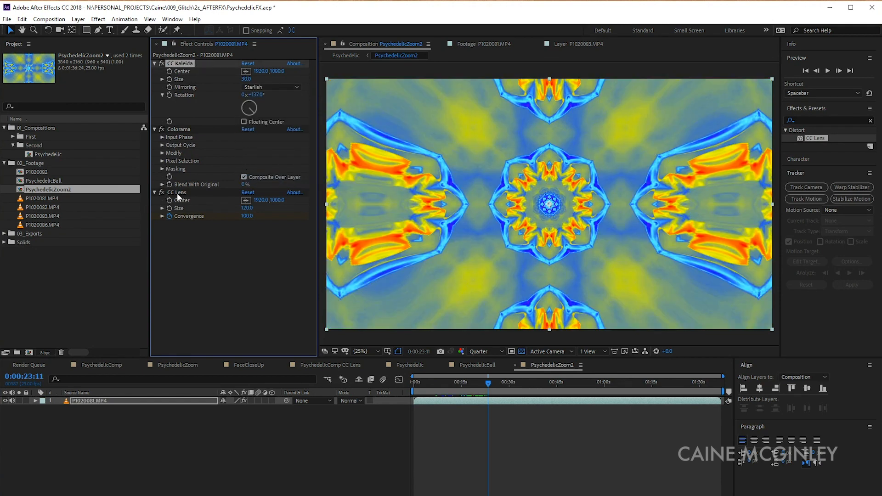
Expand the Output Cycle of P1020081.MP4's Colorama effect and select the yellow point on its colour wheel.
click(164, 144)
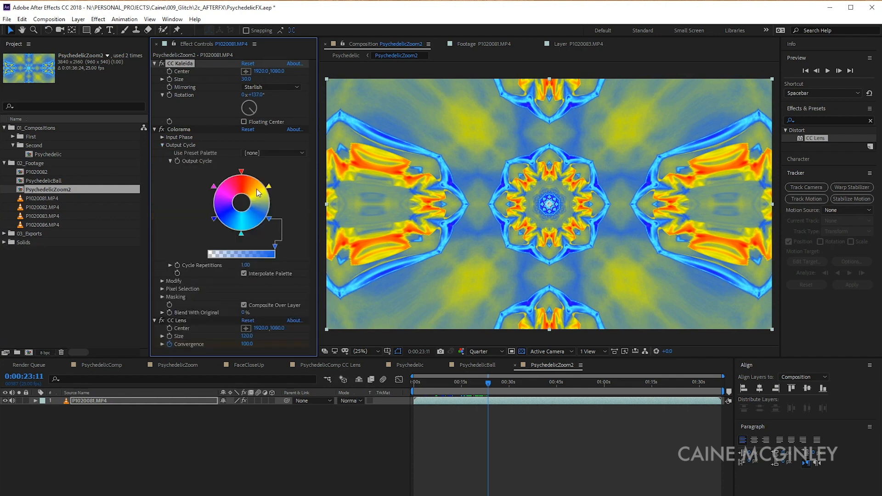
click(268, 192)
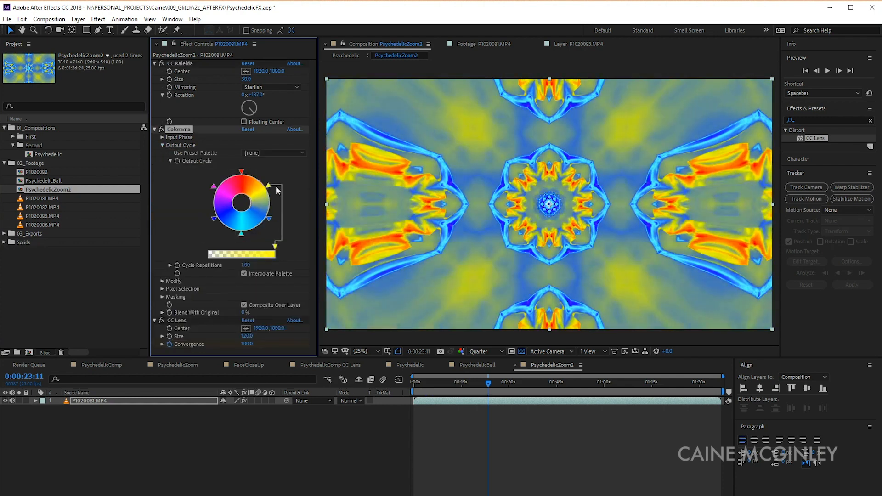